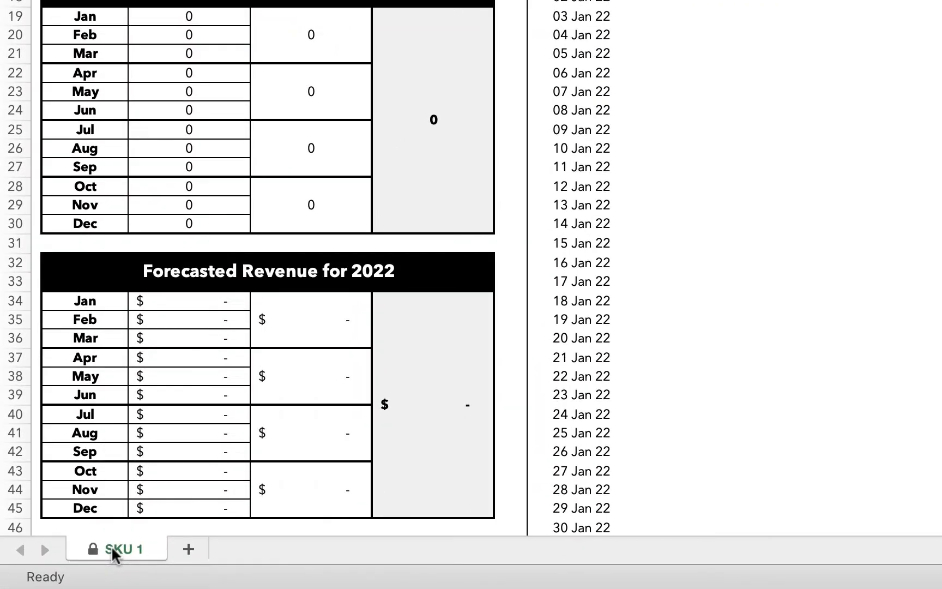
pyautogui.rightClick(111, 545)
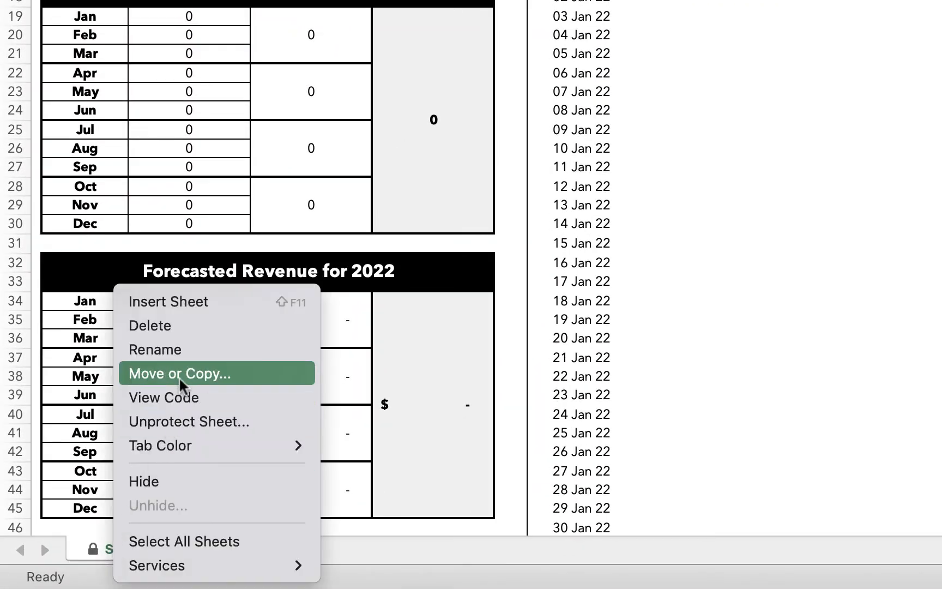
pyautogui.click(375, 567)
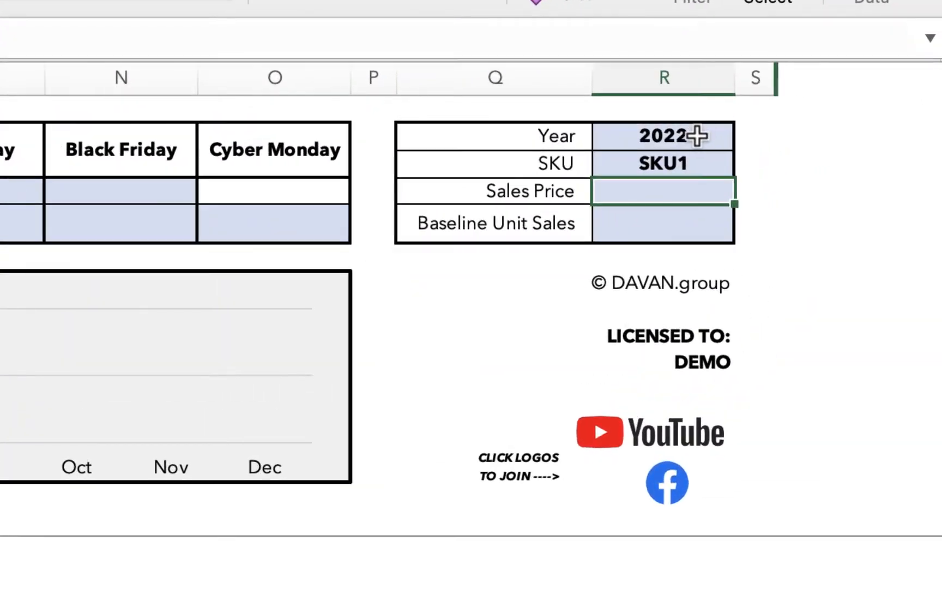
# Set the sales price for SKU1 to 39.99 in the product settings table
pyautogui.click(698, 136)
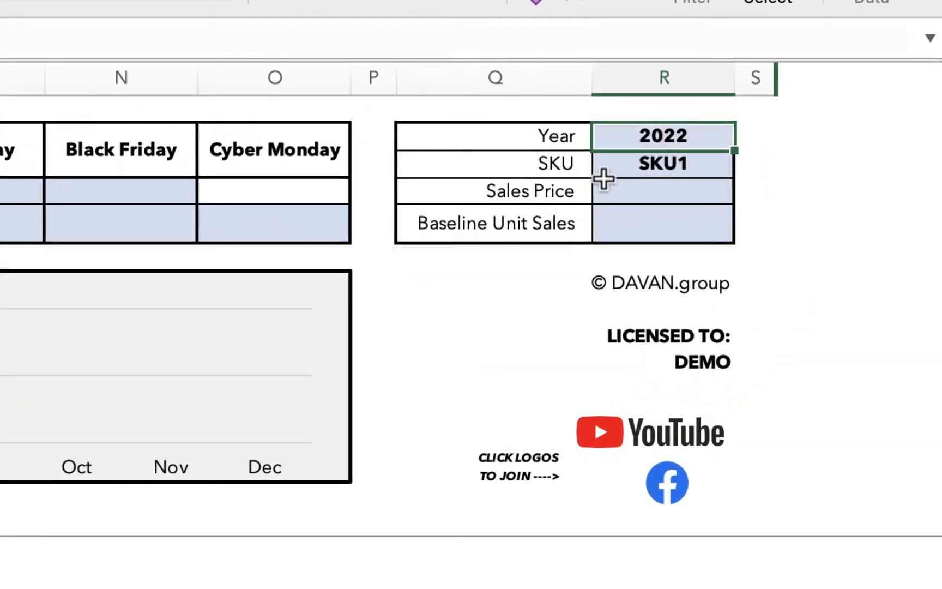
pyautogui.click(715, 167)
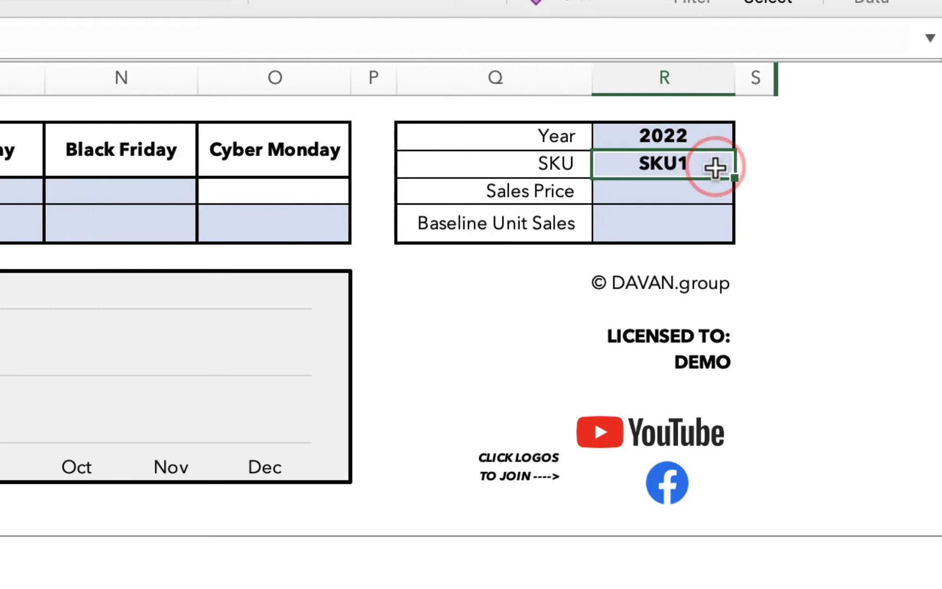
pyautogui.click(705, 195)
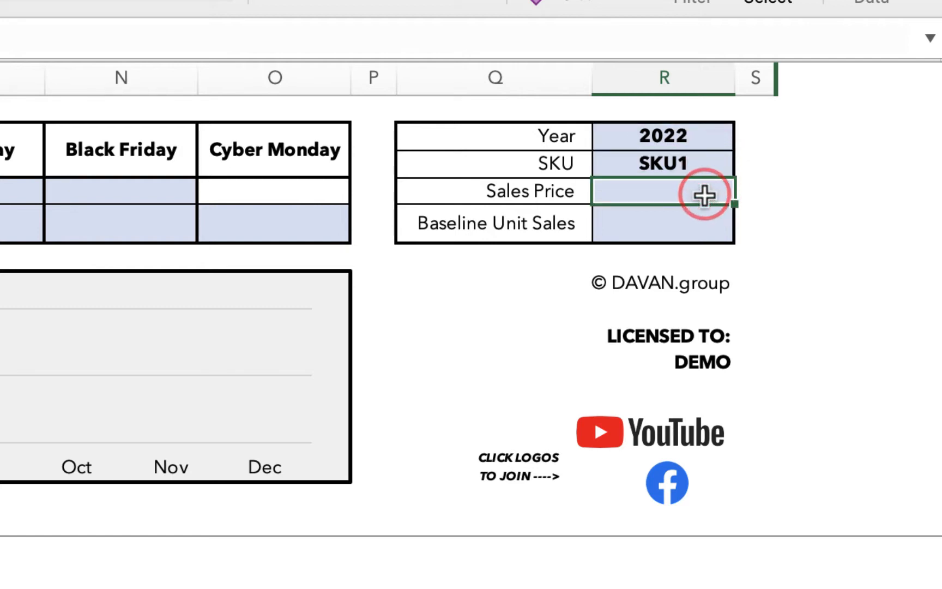
pyautogui.write('39')
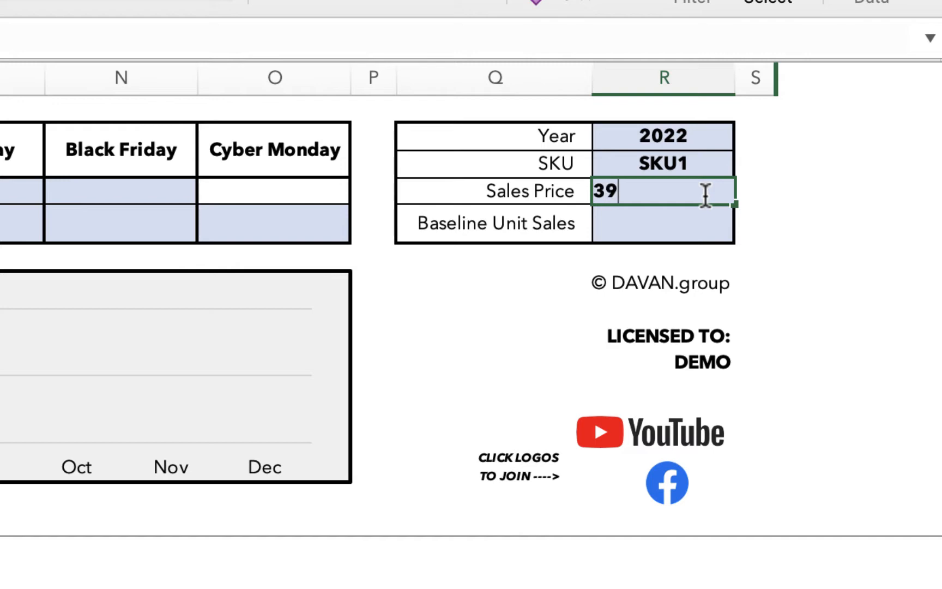
pyautogui.write('.99')
# Set the baseline unit sales for SKU1 to 15
pyautogui.click(666, 219)
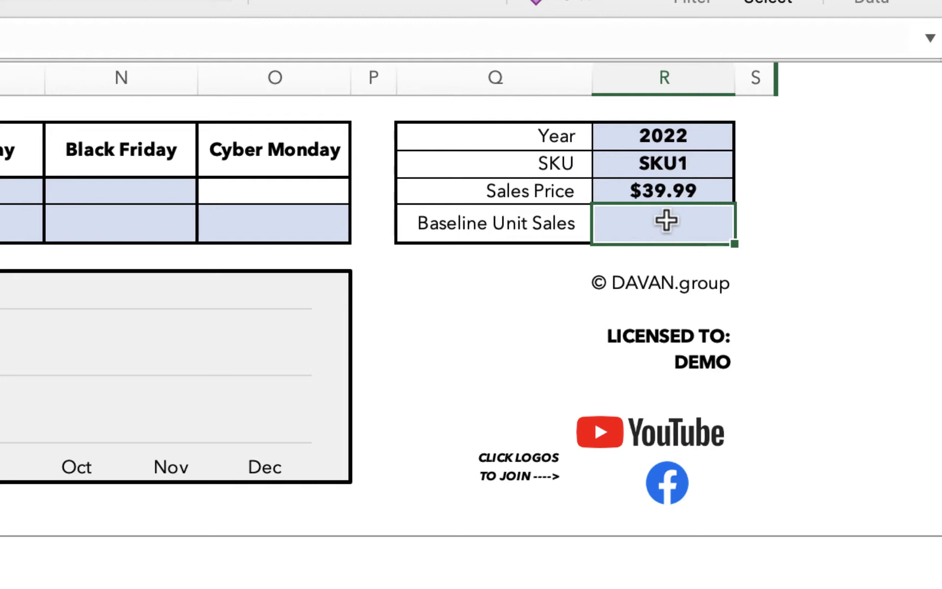
pyautogui.write('15')
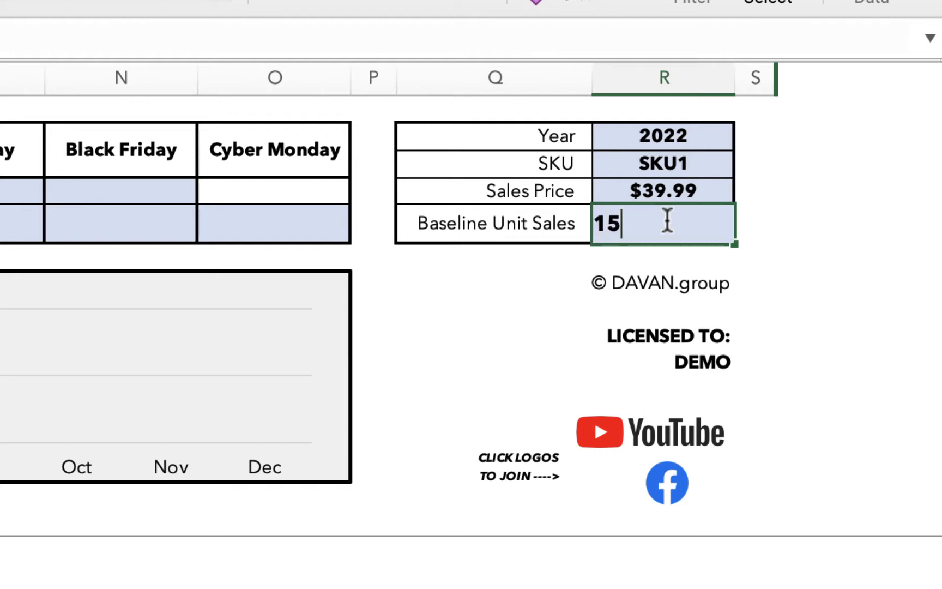
pyautogui.press('Return')
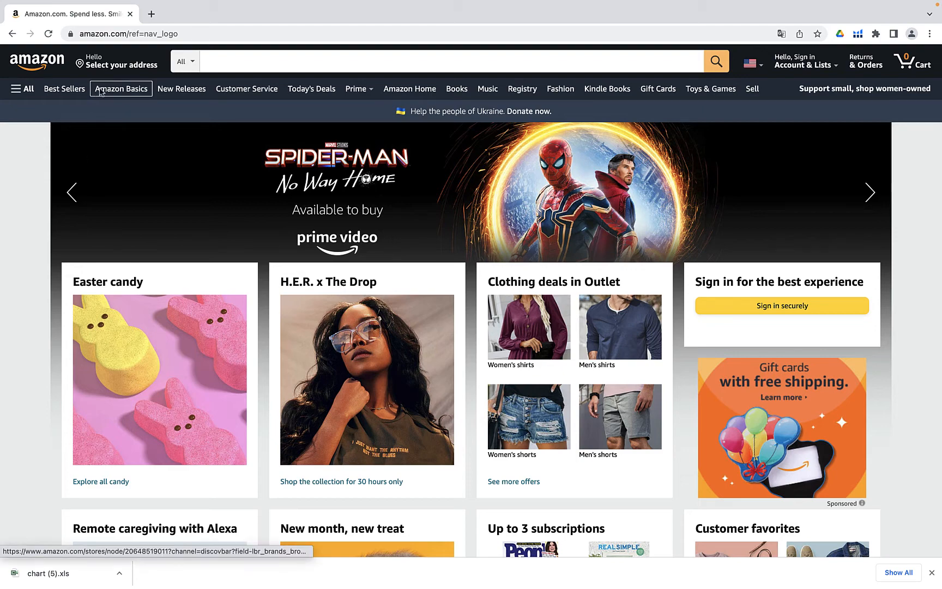
# Switch to Amazon in the browser and search for "preserved red rose"
pyautogui.click(249, 64)
pyautogui.write('preserved red rose')
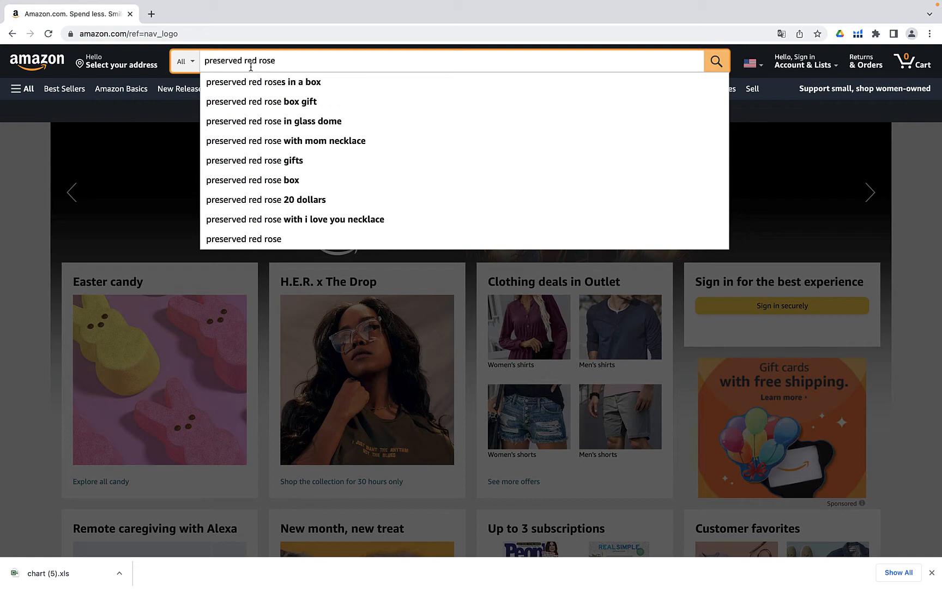
pyautogui.press('Return')
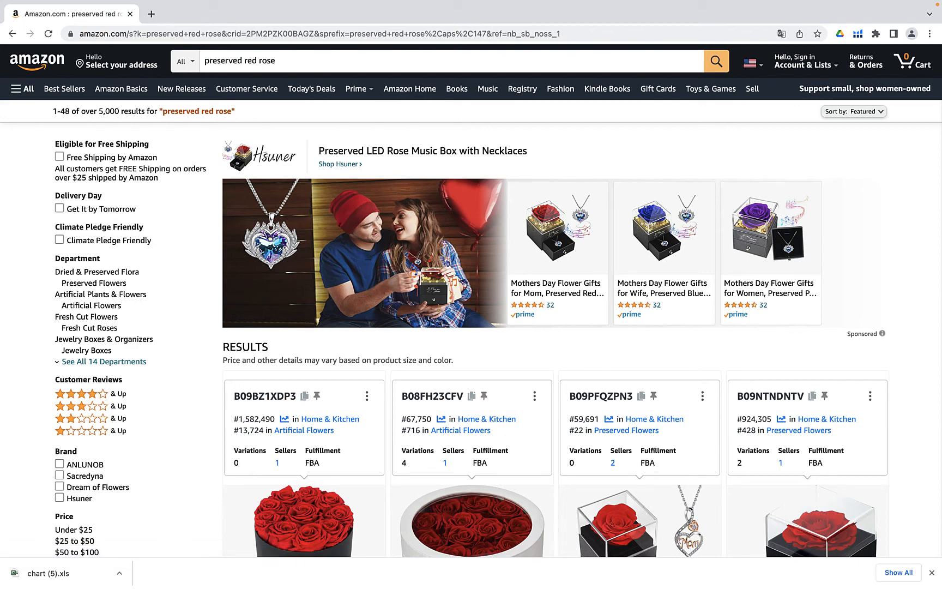
# Browse the search results and open the "Preserved Red Real Rose with I Love You Necklace in 100 Languages" listing
pyautogui.scroll(-4, 327, 244)
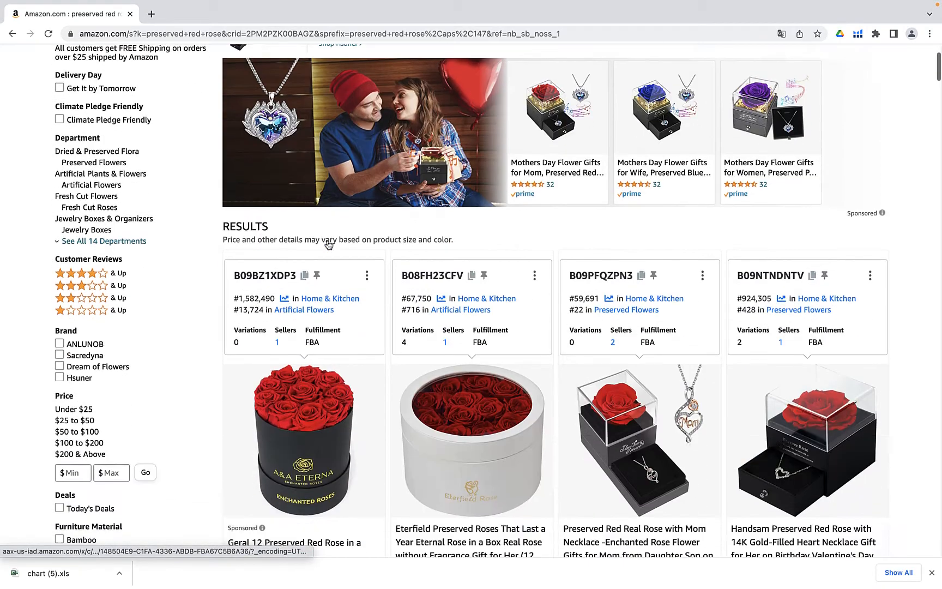
pyautogui.scroll(-3, 328, 244)
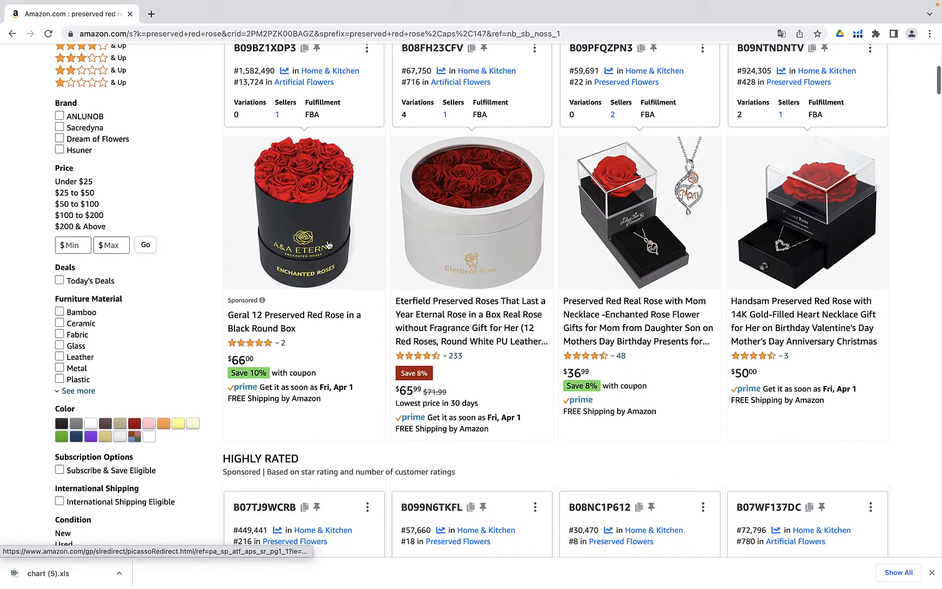
pyautogui.scroll(-1, 329, 245)
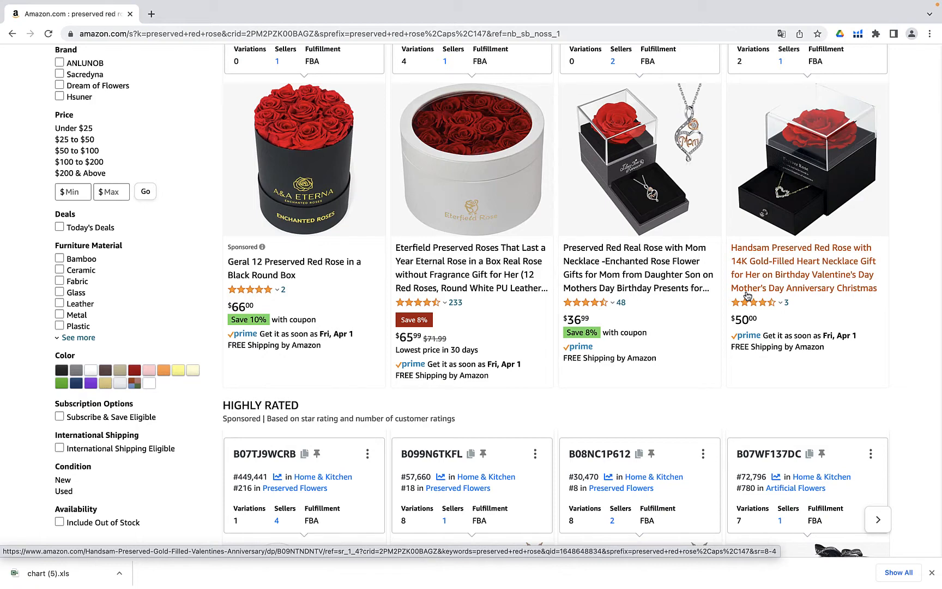
pyautogui.scroll(-8, 747, 297)
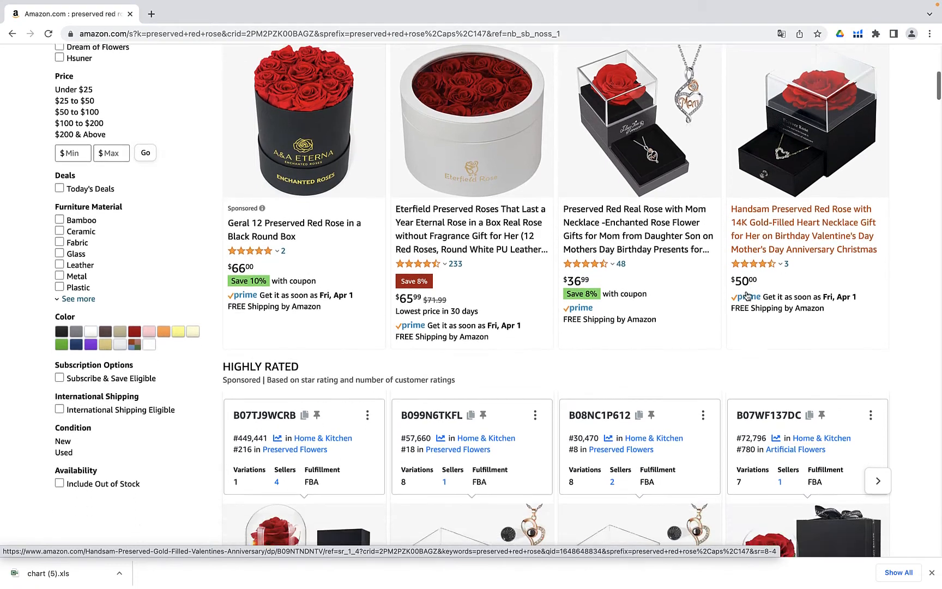
pyautogui.scroll(-7, 747, 296)
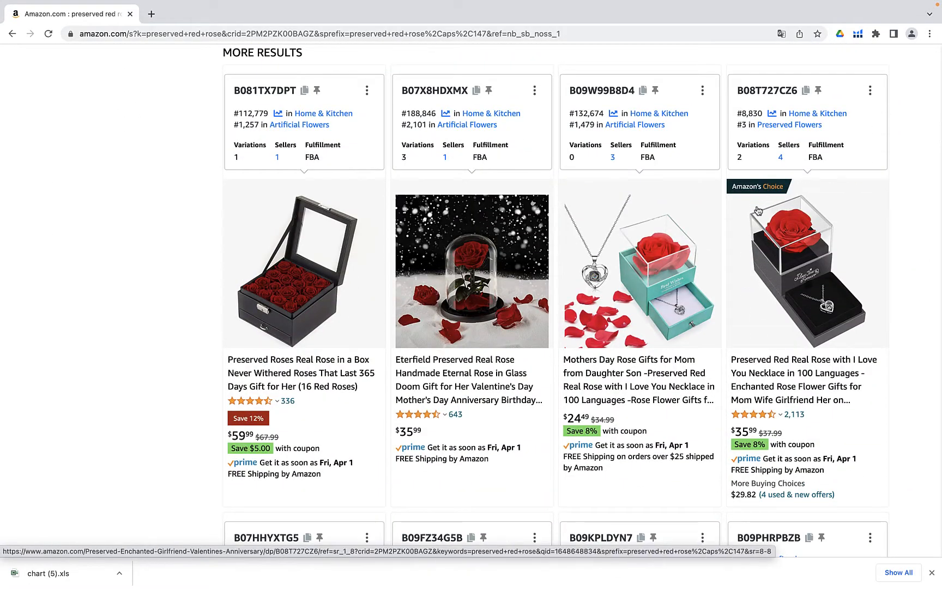
pyautogui.scroll(-1, 778, 230)
pyautogui.scroll(-1, 779, 230)
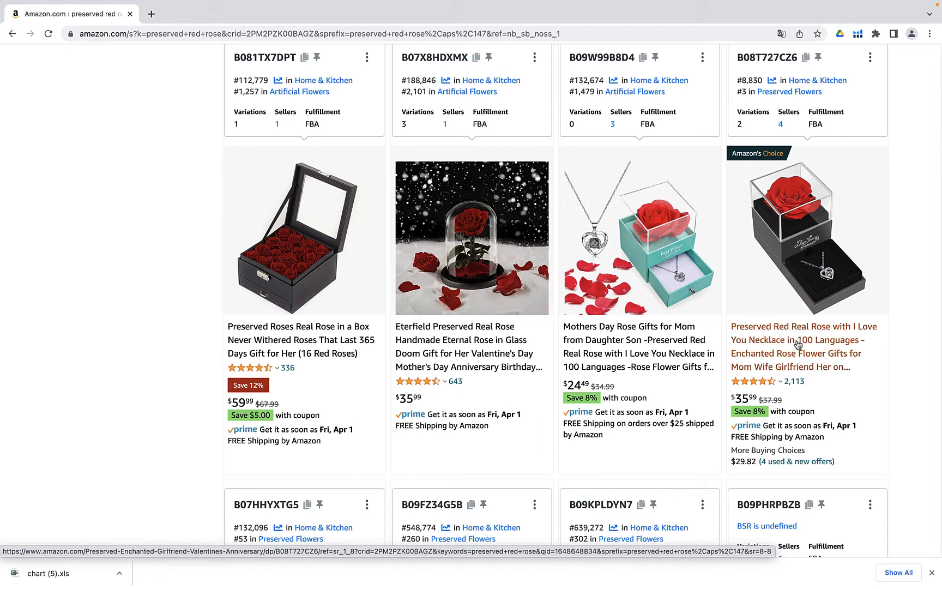
pyautogui.click(800, 374)
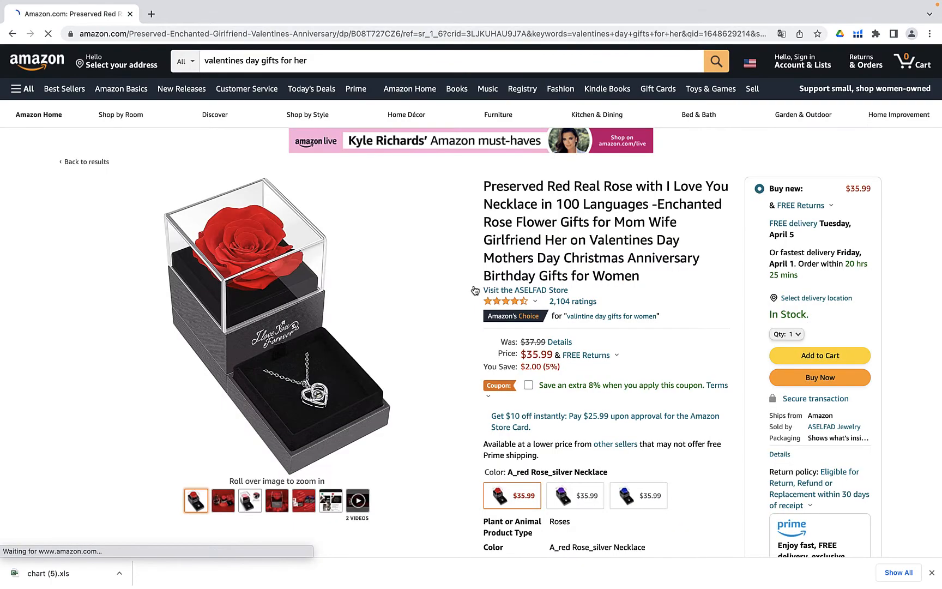
# Run Helium 10 Xray on the listing and open the sales chart of the red rose product
pyautogui.click(858, 36)
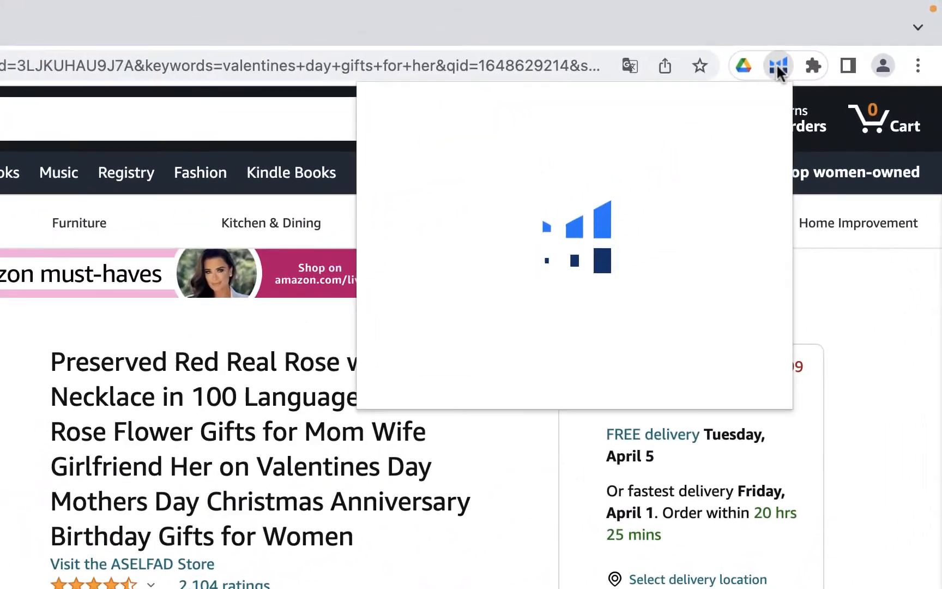
pyautogui.click(594, 265)
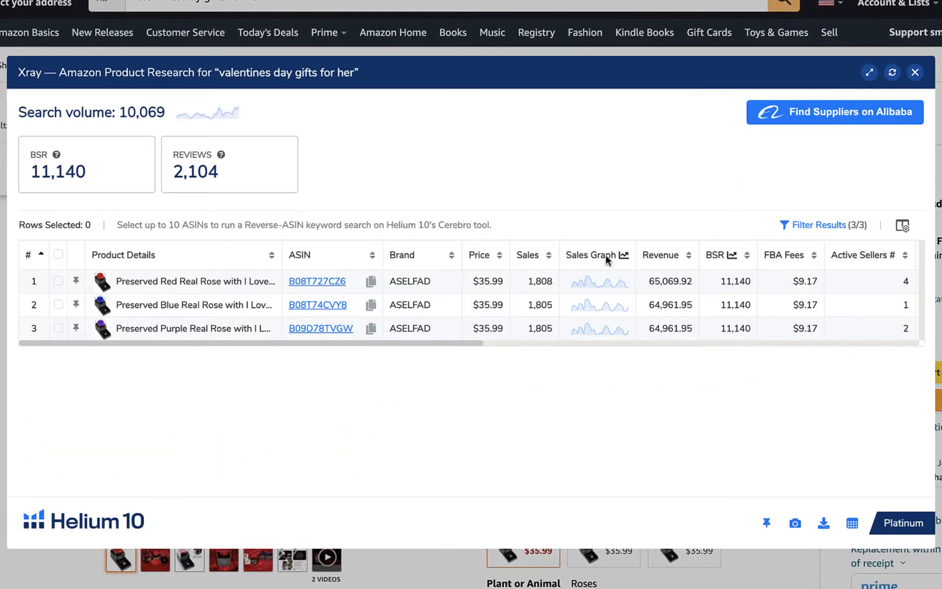
pyautogui.click(592, 283)
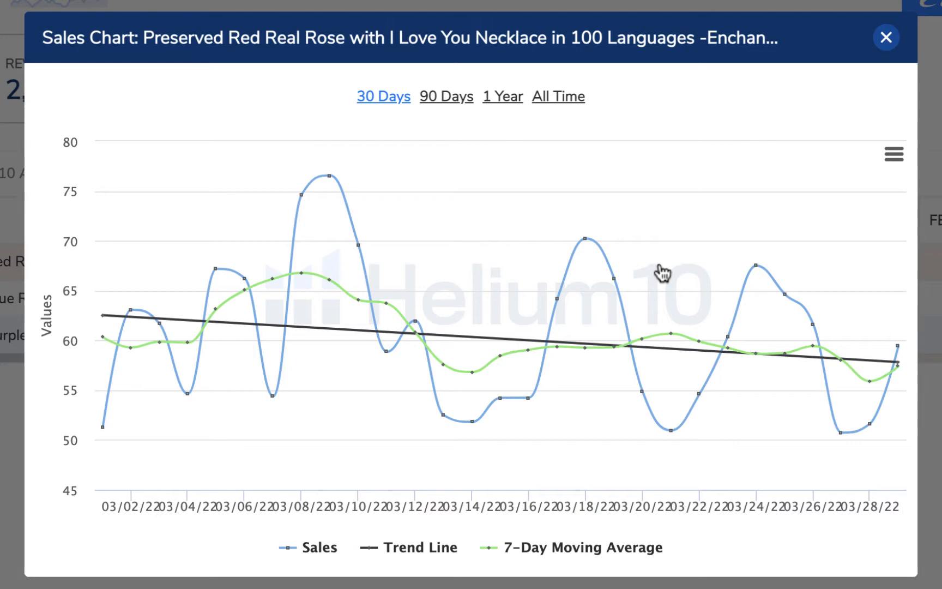
# Limit the sales chart to 90 Days with Trend Line and 7-Day Moving Average hidden, and export its data to a spreadsheet
pyautogui.click(441, 102)
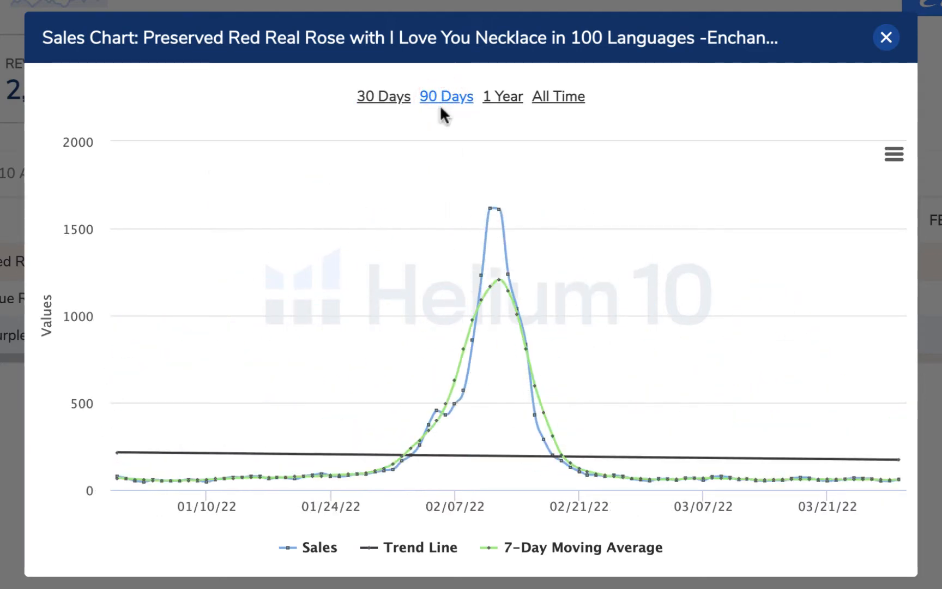
pyautogui.click(415, 550)
pyautogui.click(529, 548)
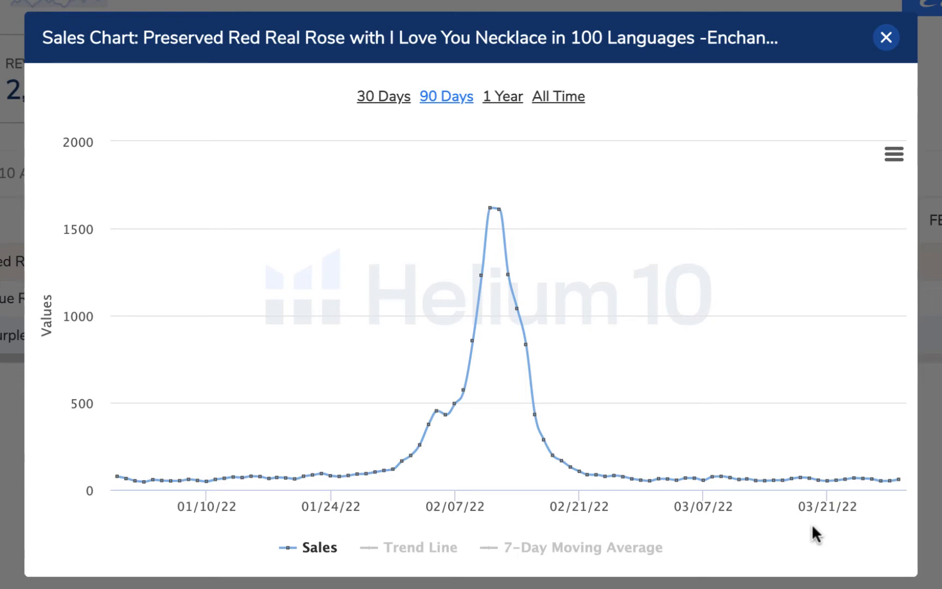
pyautogui.click(894, 157)
pyautogui.click(891, 154)
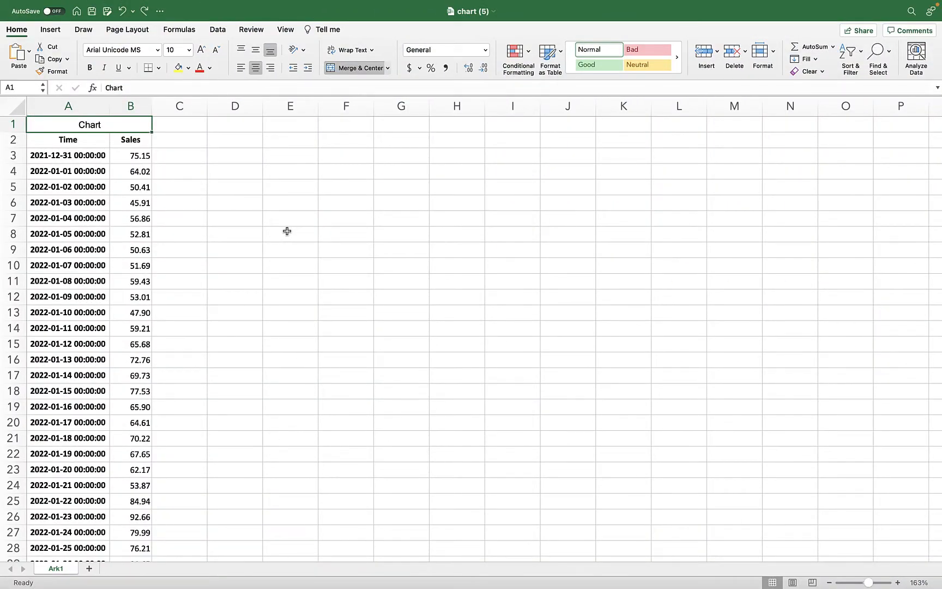
# Add blue solid-fill data bars to the Sales column in the exported Excel chart data and widen that column
pyautogui.click(132, 106)
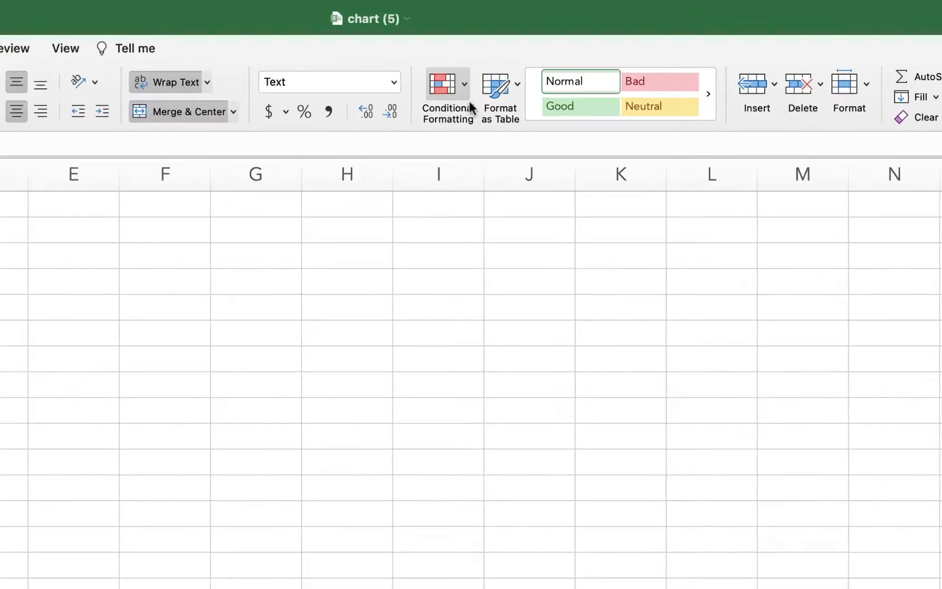
pyautogui.click(455, 94)
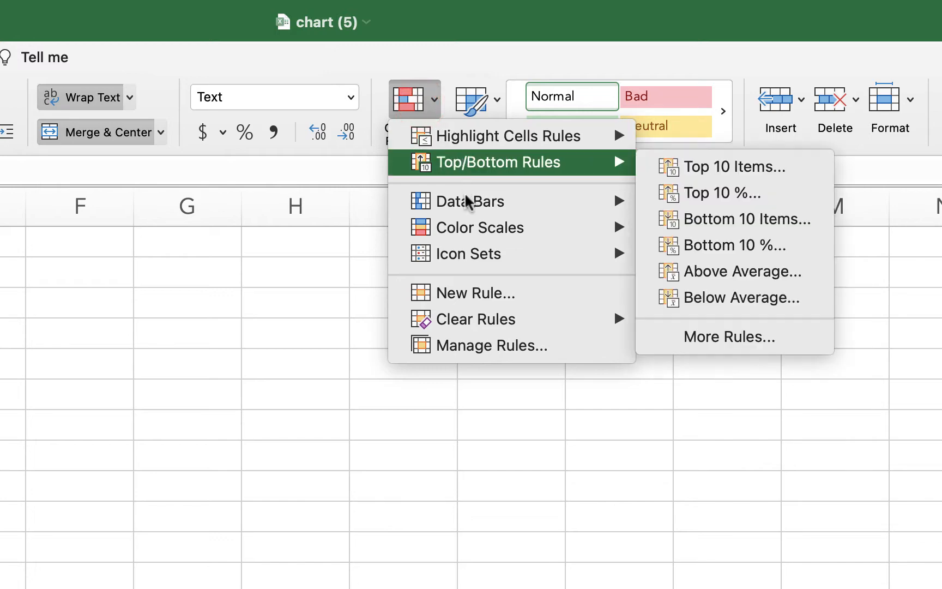
pyautogui.moveTo(467, 201)
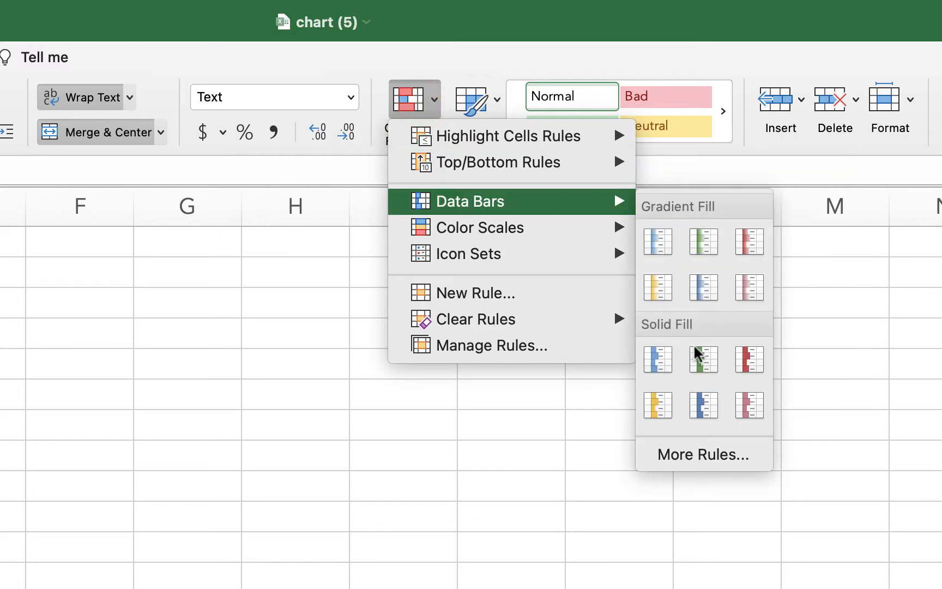
pyautogui.click(665, 363)
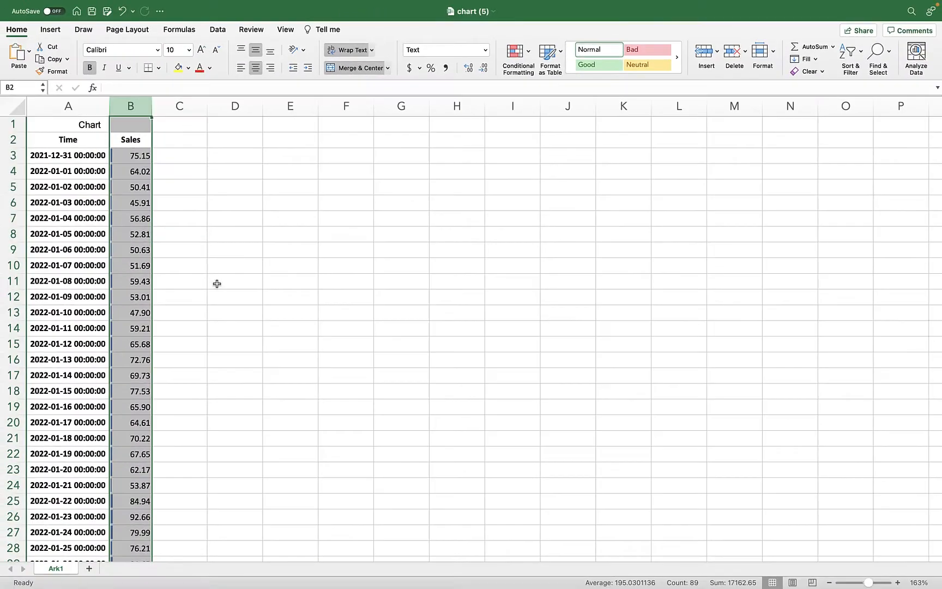
pyautogui.click(178, 250)
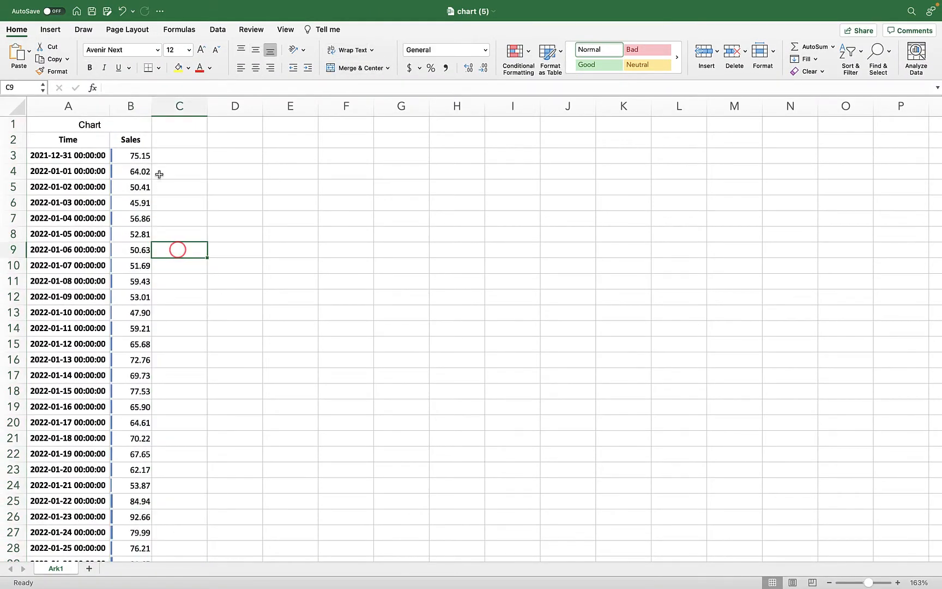
pyautogui.moveTo(149, 105); pyautogui.dragTo(271, 105)
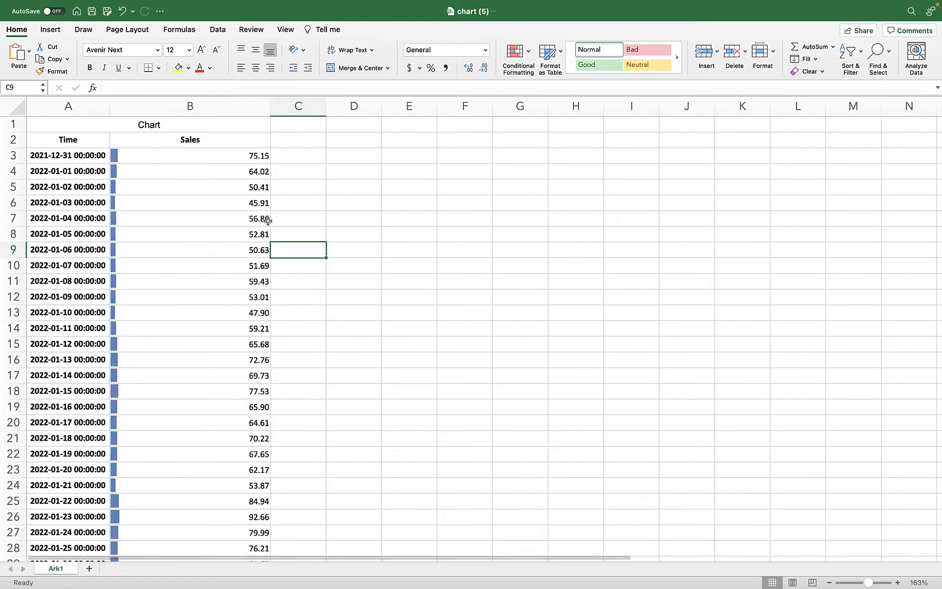
# Beside the February 11 sales peak, enter the row labels "Basline" in D44 and "Peak" in D45
pyautogui.scroll(-5, 159, 332)
pyautogui.scroll(-12, 159, 332)
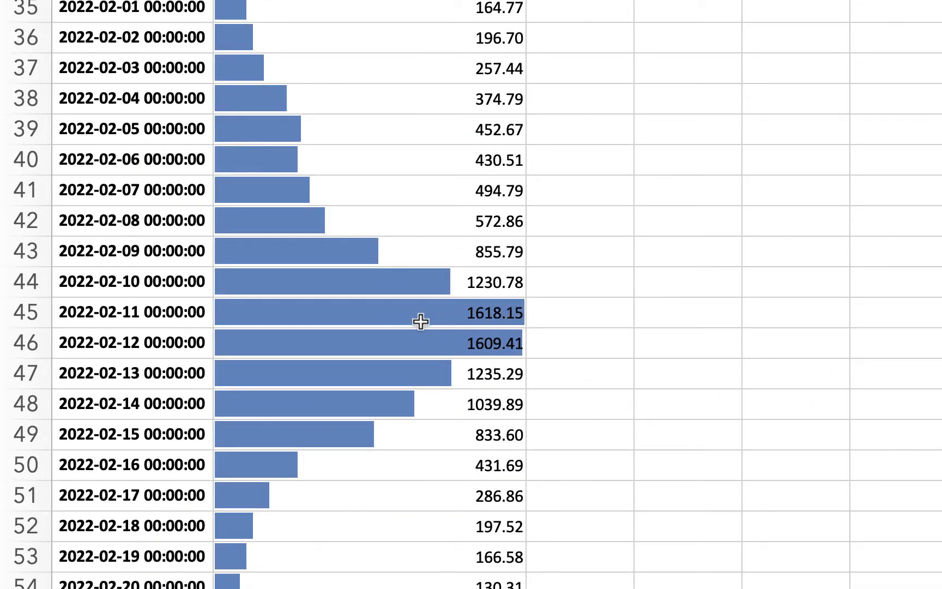
pyautogui.click(480, 312)
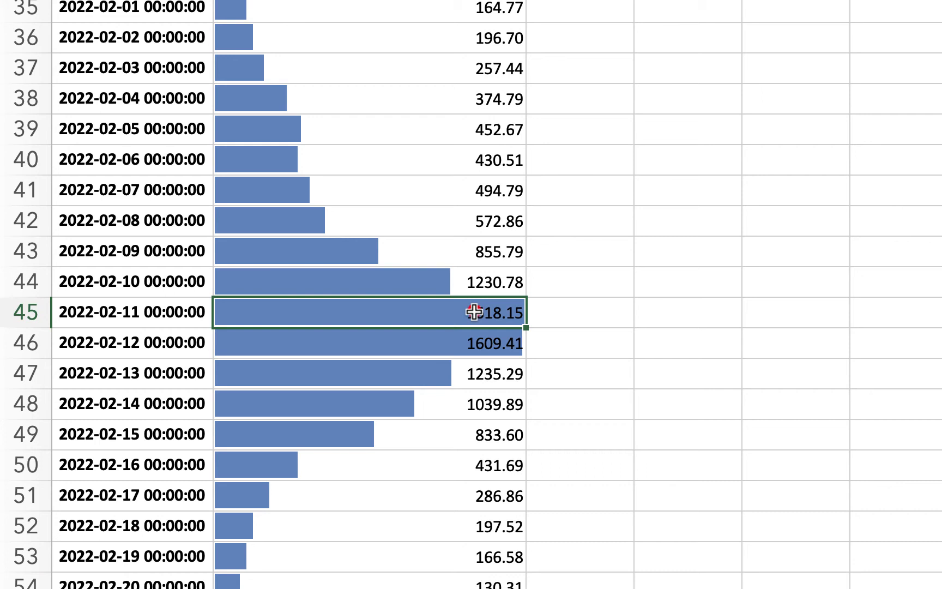
pyautogui.click(178, 312)
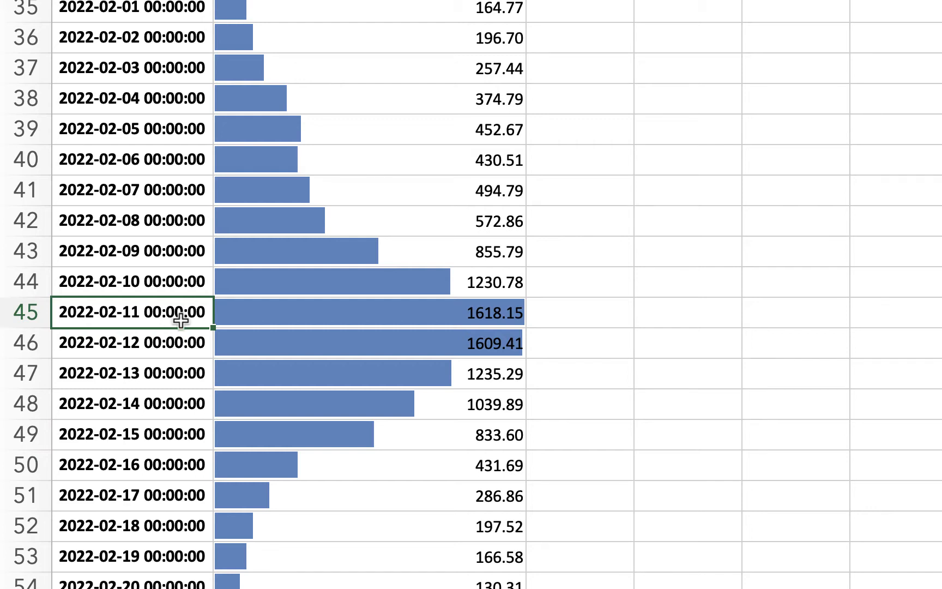
pyautogui.click(697, 315)
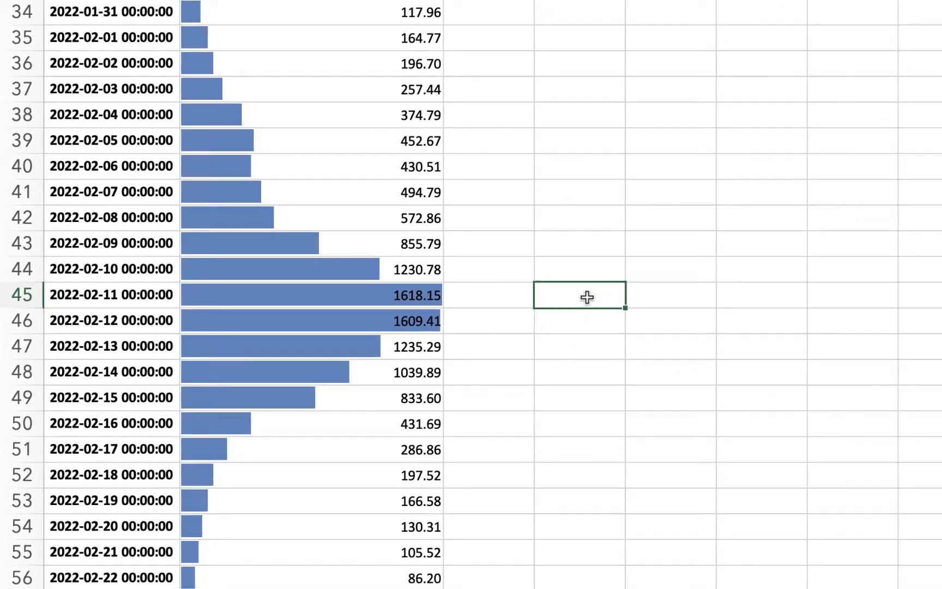
pyautogui.write('P')
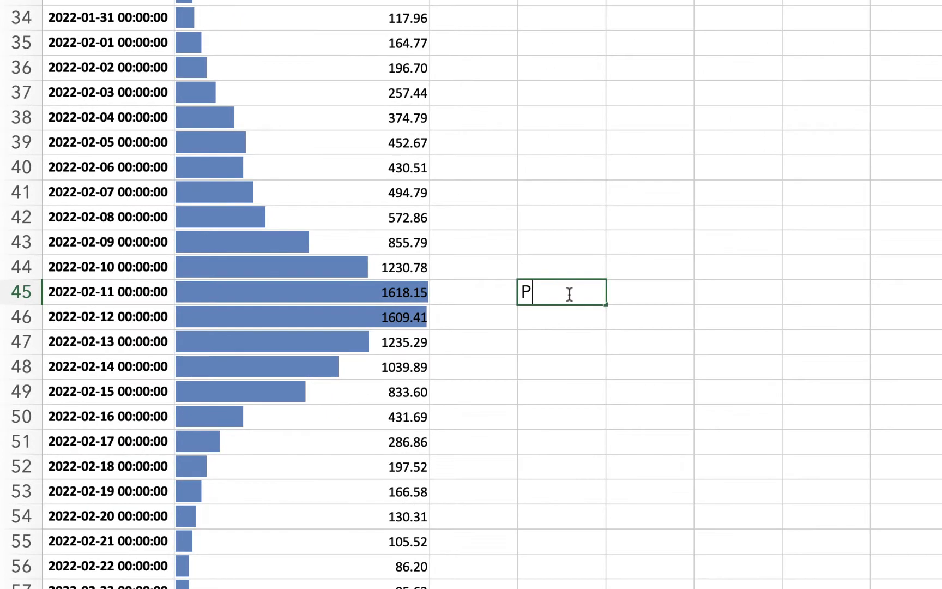
pyautogui.write('eak')
pyautogui.press('Up')
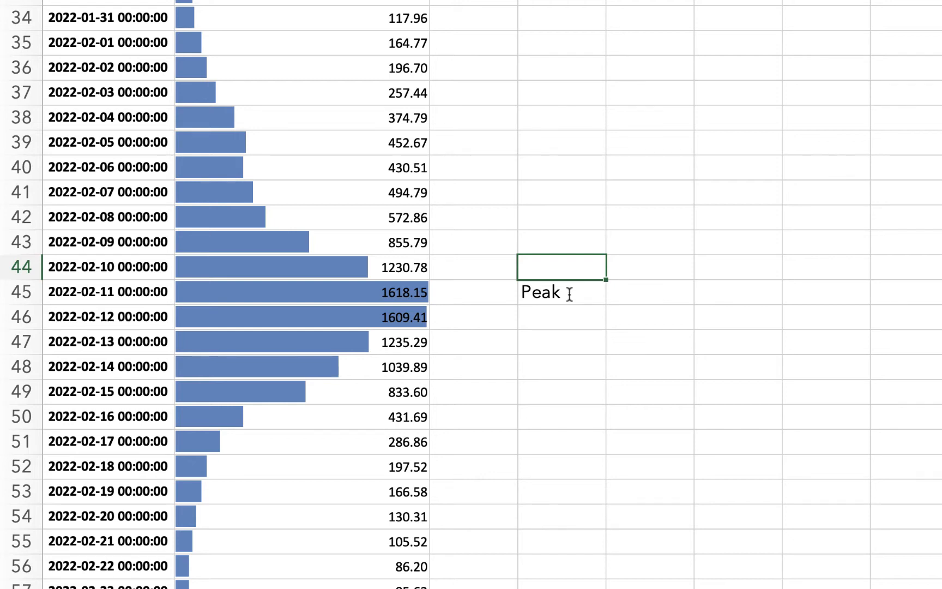
pyautogui.write('Basline')
pyautogui.press('Tab')
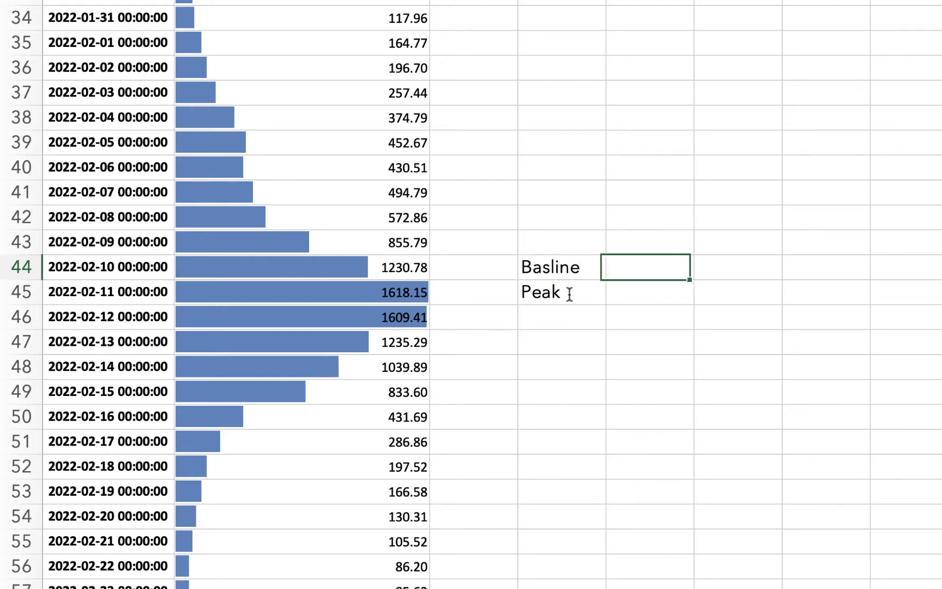
# Add the column headings "Them" in E43 and "Us" in F43, and correct the spelling of the D44 label to "Baseline"
pyautogui.click(649, 240)
pyautogui.write('Then')
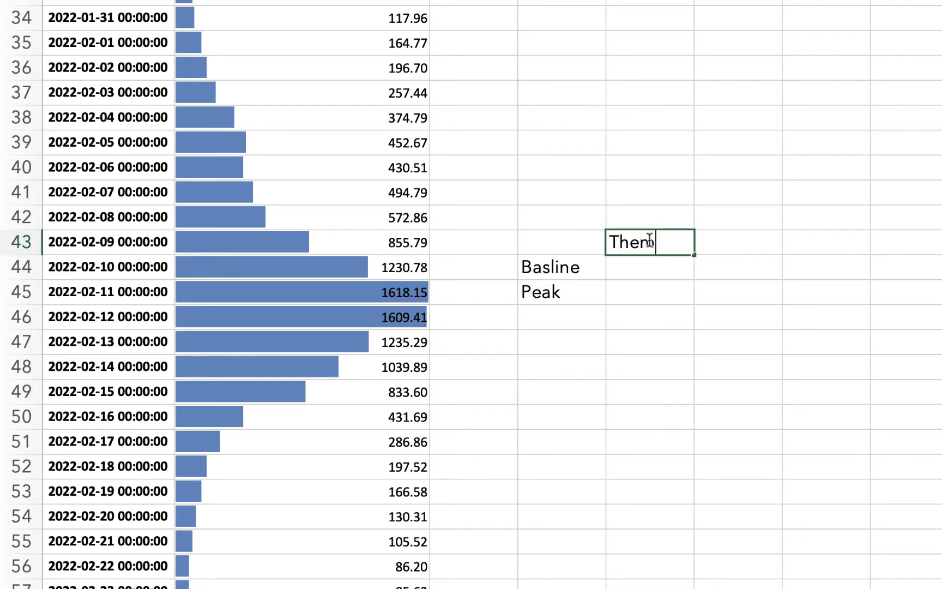
pyautogui.press('Tab')
pyautogui.write('Us')
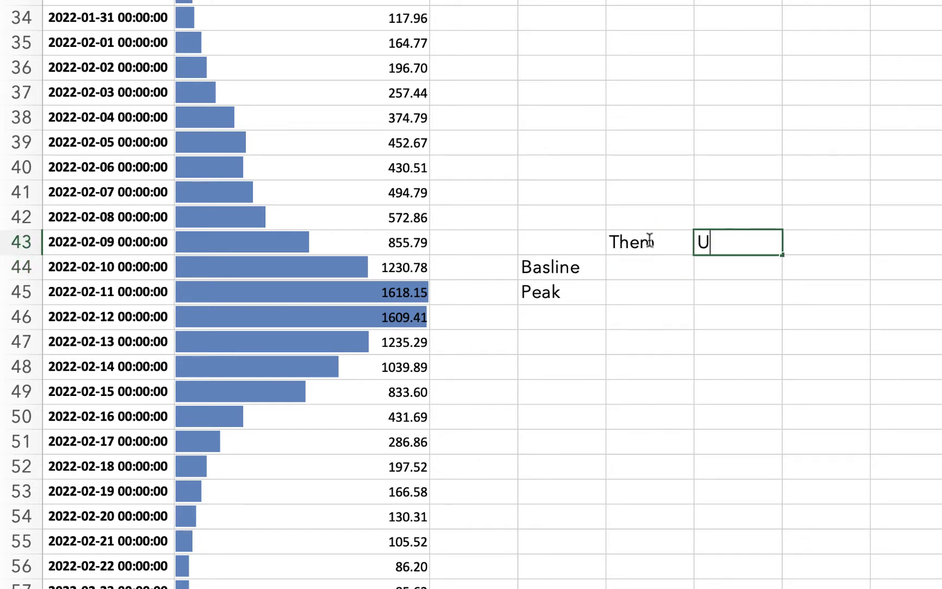
pyautogui.doubleClick(583, 261)
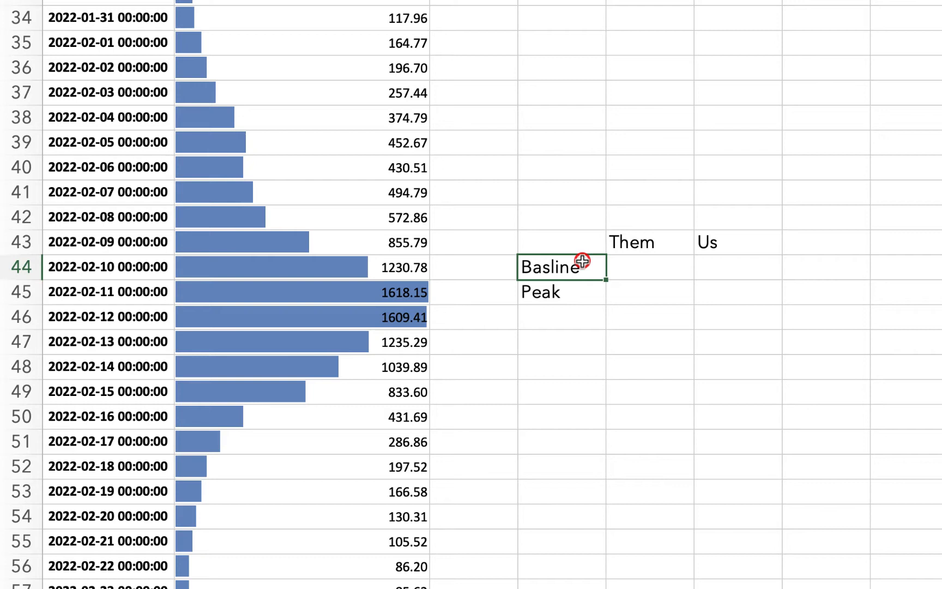
pyautogui.click(549, 264)
pyautogui.write('e')
pyautogui.press('Return')
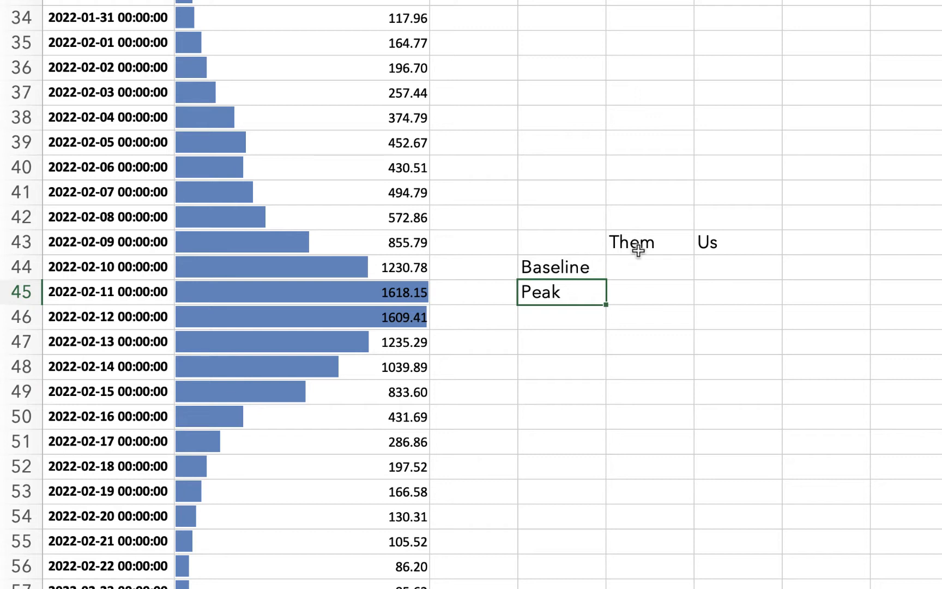
# Fill the Them peak in E45 with a reference to the February 11 sales value, =B45
pyautogui.click(373, 297)
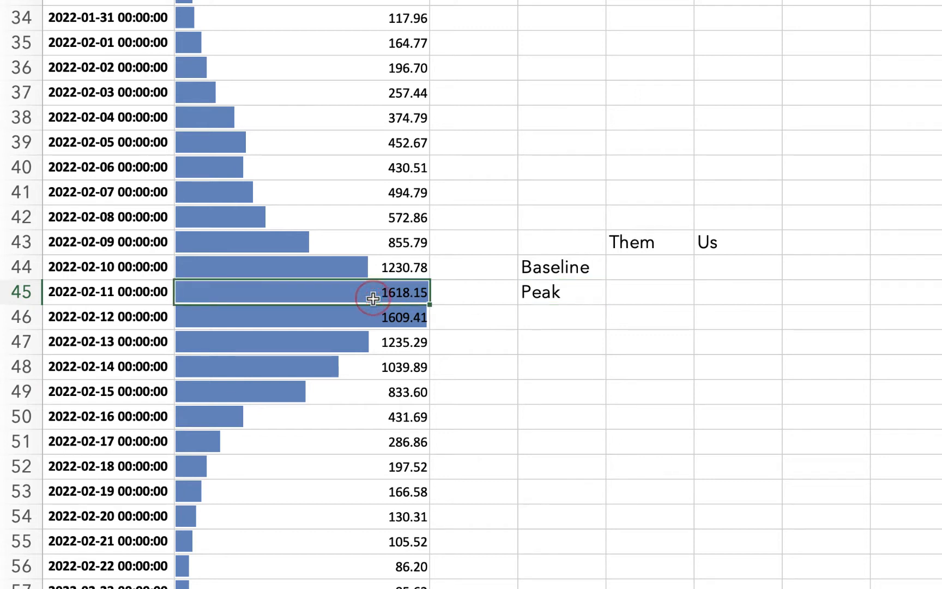
pyautogui.click(649, 300)
pyautogui.write('=')
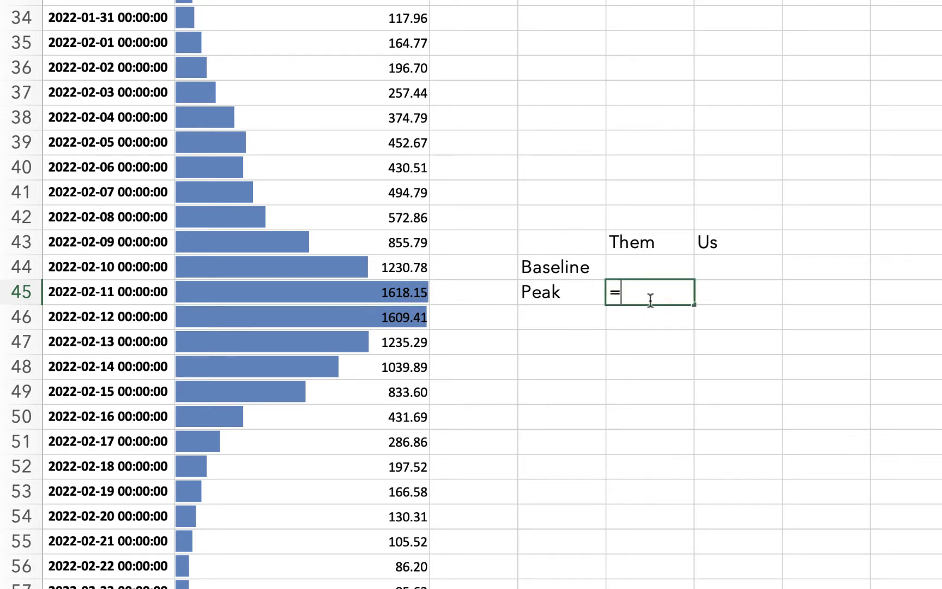
pyautogui.click(409, 297)
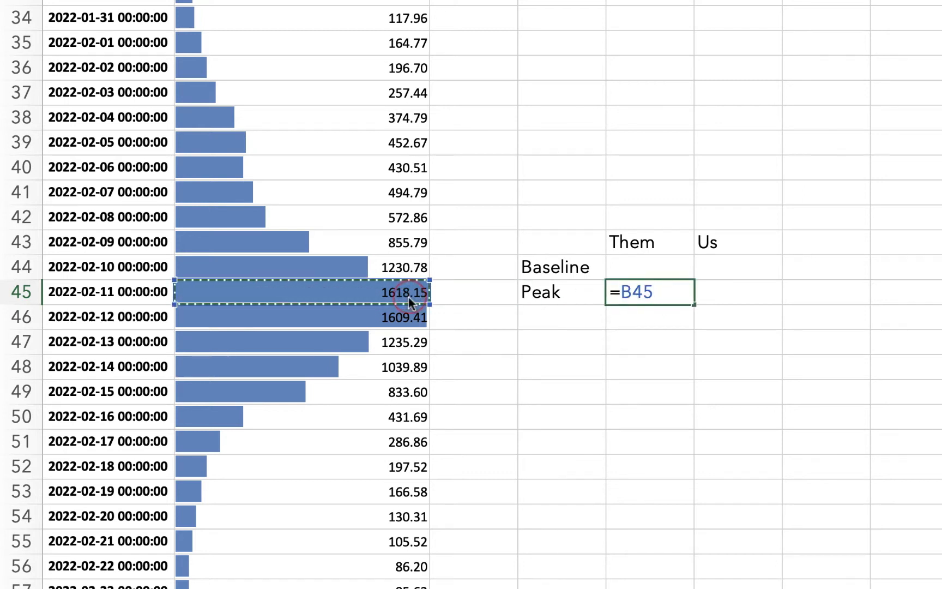
pyautogui.press('Return')
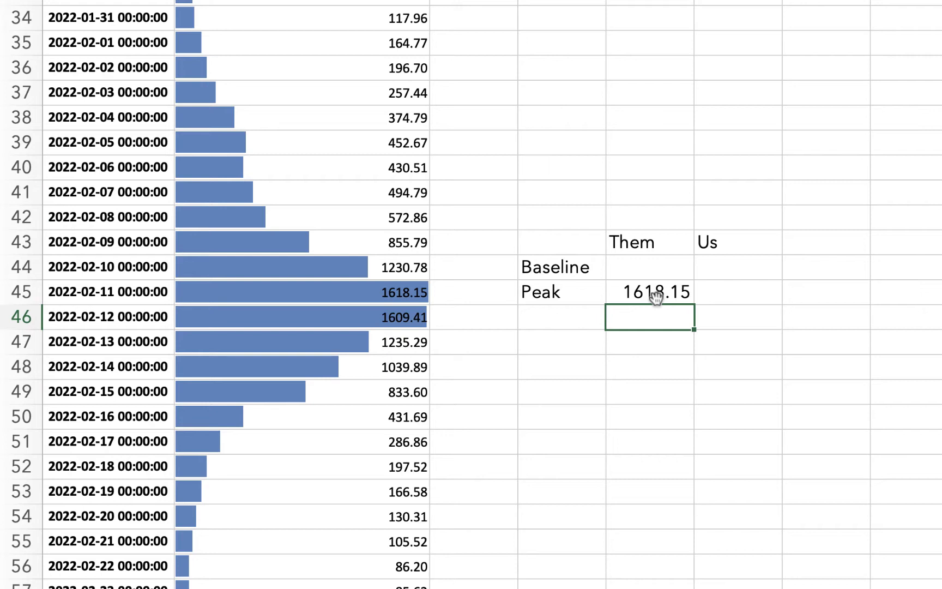
# Calculate the Them baseline in E44 as the average of the daily sales from January 1 to January 21, B4:B24
pyautogui.click(633, 270)
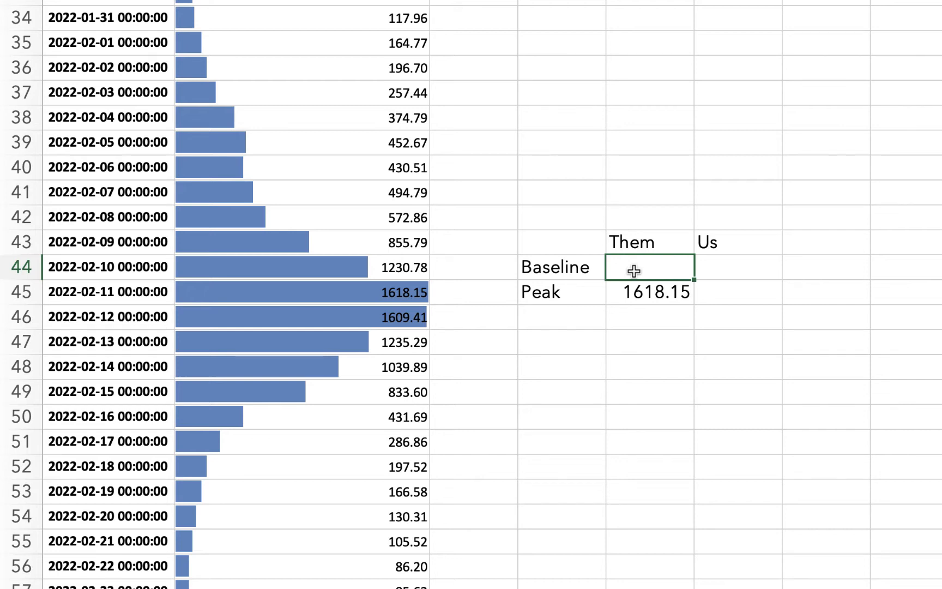
pyautogui.write('=average(')
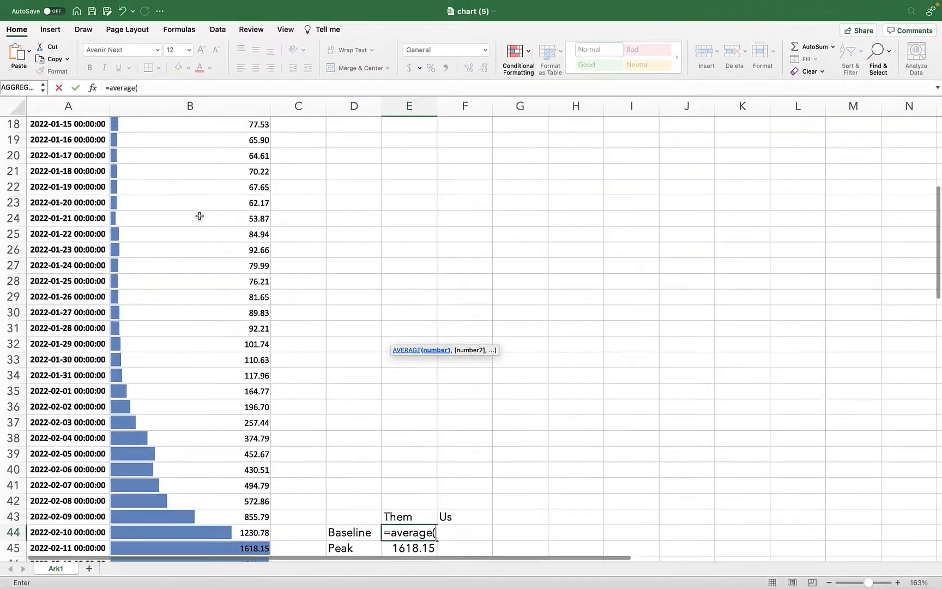
pyautogui.scroll(2, 199, 216)
pyautogui.scroll(5, 199, 216)
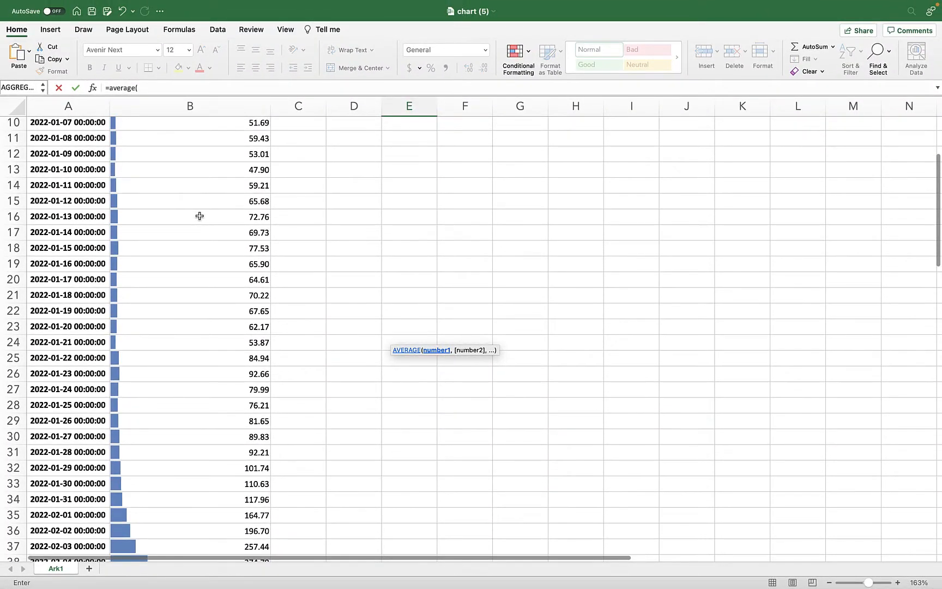
pyautogui.scroll(2, 200, 216)
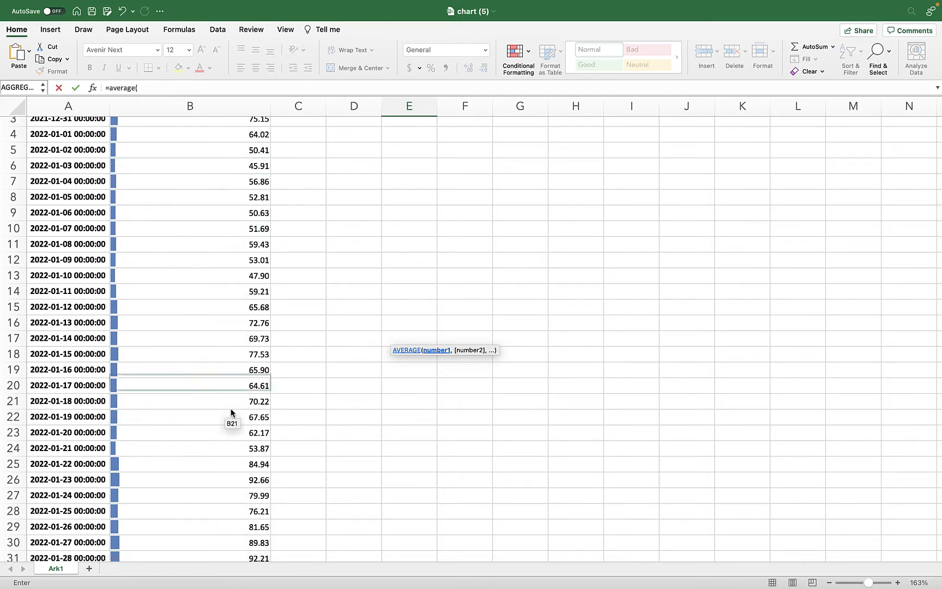
pyautogui.click(215, 139)
pyautogui.moveTo(214, 139); pyautogui.dragTo(198, 445)
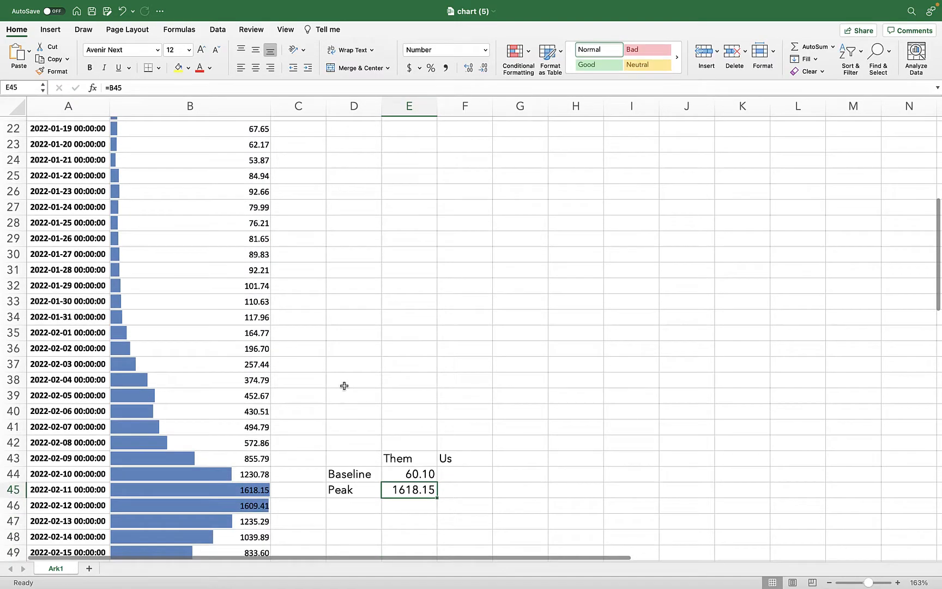
# Add a "Multiplier" row label in D46 and calculate it in E46 as peak divided by baseline, =E45/E44
pyautogui.scroll(-5, 344, 385)
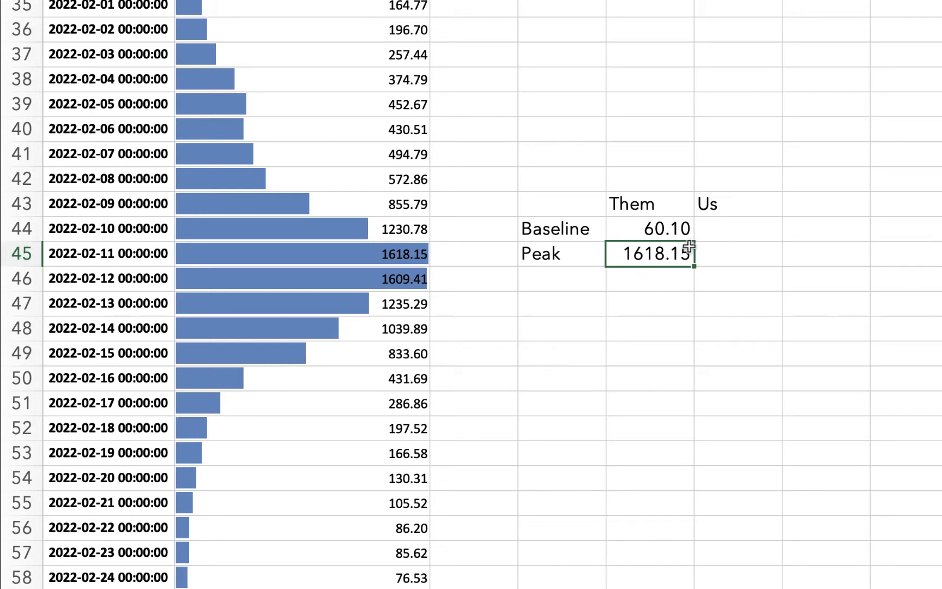
pyautogui.click(577, 284)
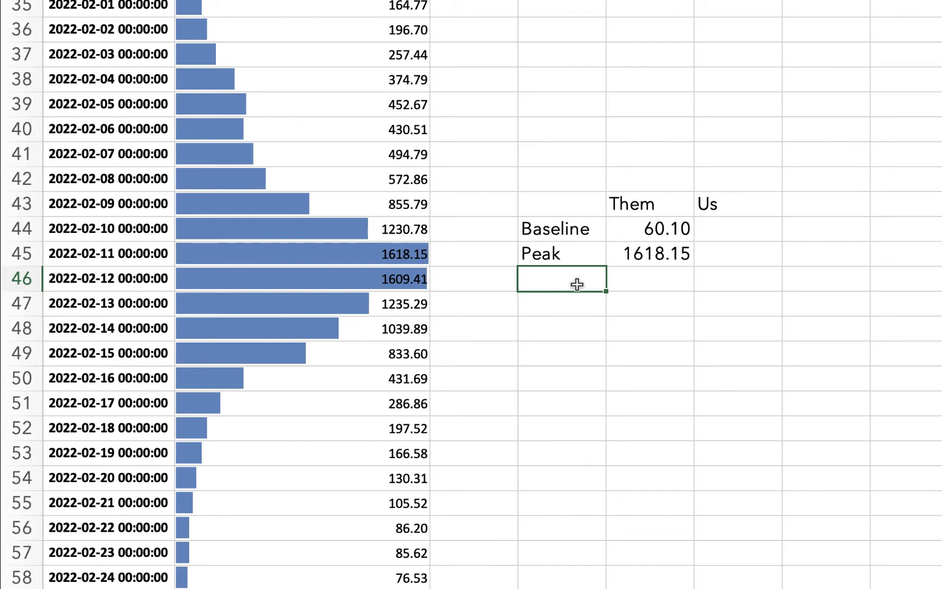
pyautogui.write('Multi')
pyautogui.write('plier')
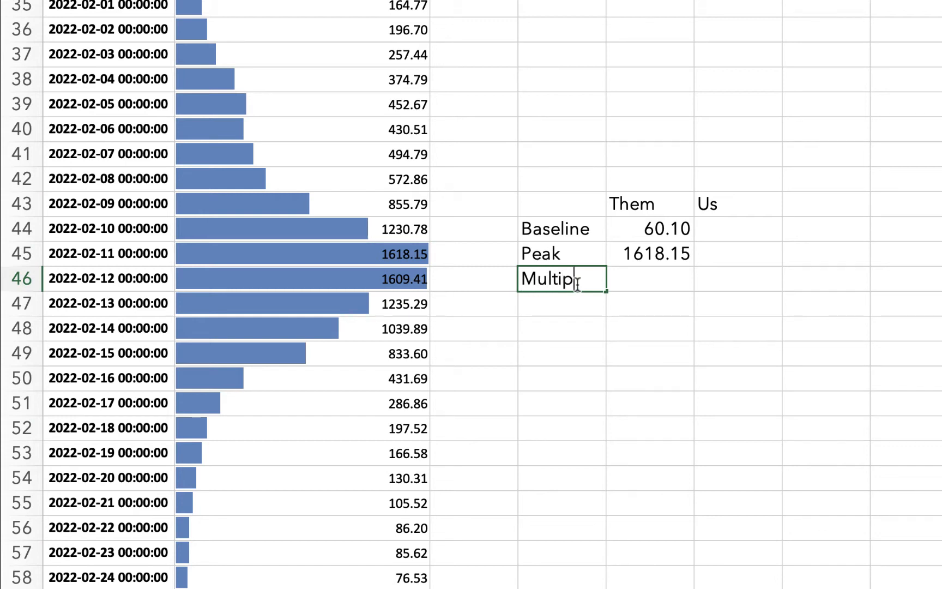
pyautogui.click(632, 279)
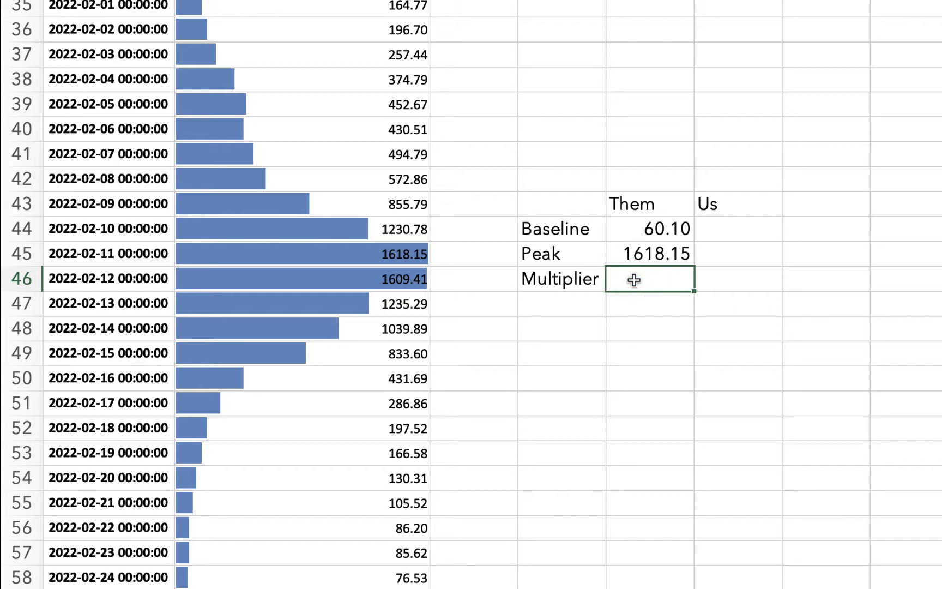
pyautogui.write('=')
pyautogui.click(644, 248)
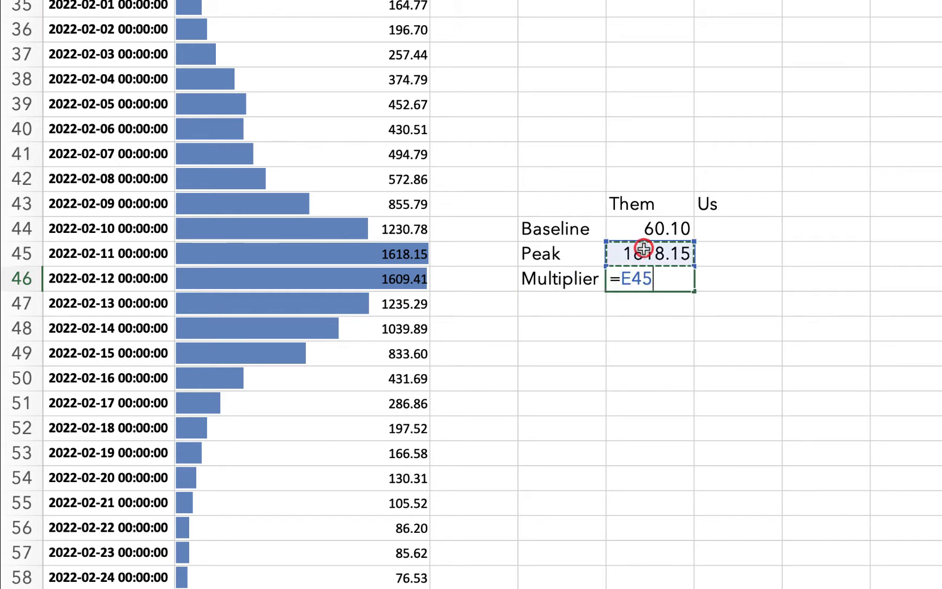
pyautogui.write('/')
pyautogui.click(645, 233)
pyautogui.press('Return')
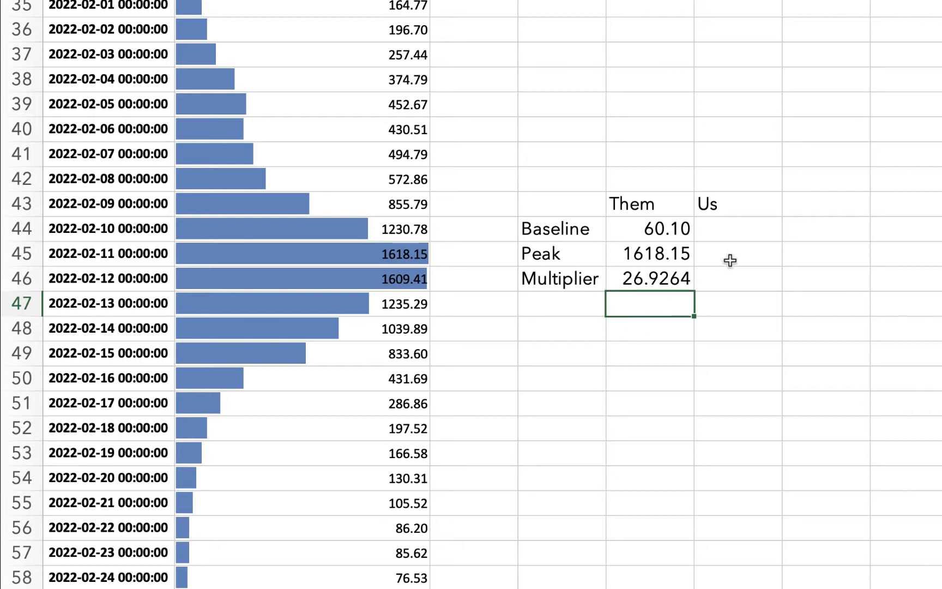
# Enter 15 as the Us baseline in F44 and calculate the Us peak in F45 as baseline times multiplier, =F44*E46
pyautogui.click(733, 229)
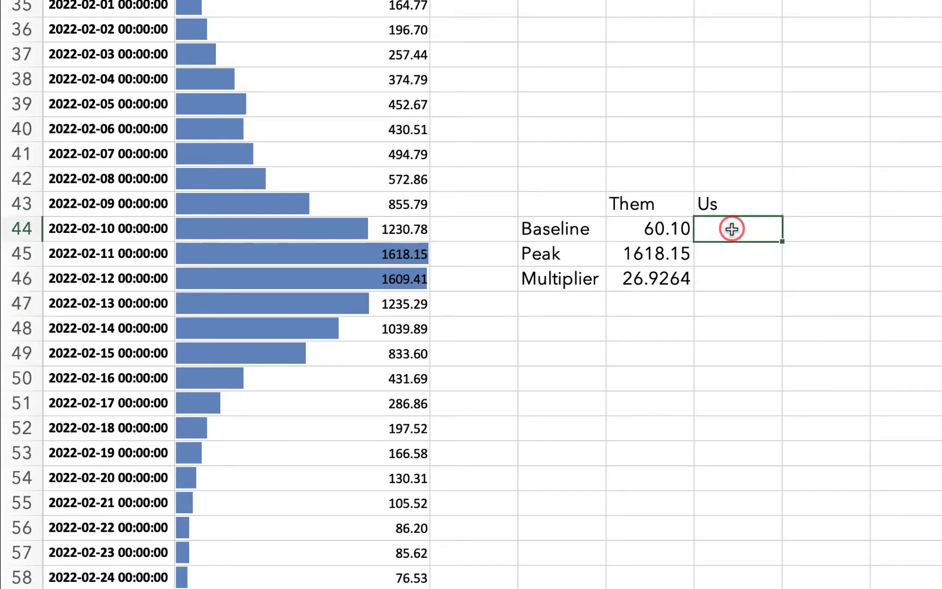
pyautogui.write('15')
pyautogui.press('Return')
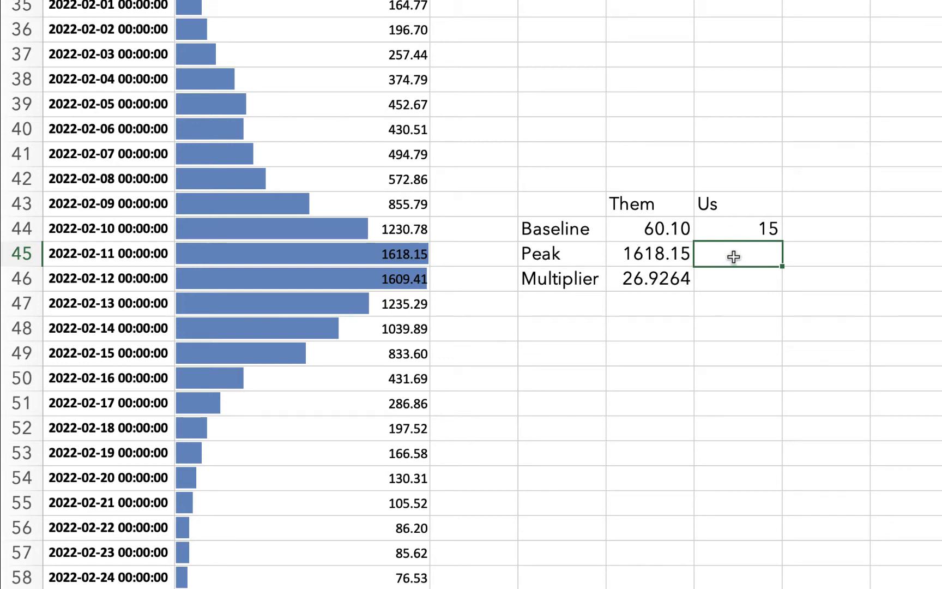
pyautogui.write('=')
pyautogui.click(731, 230)
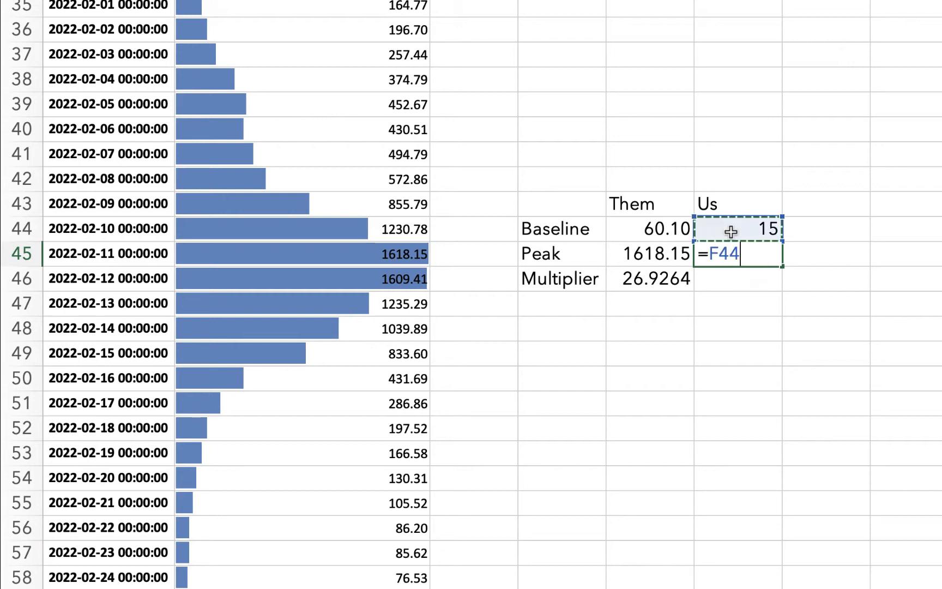
pyautogui.write('*')
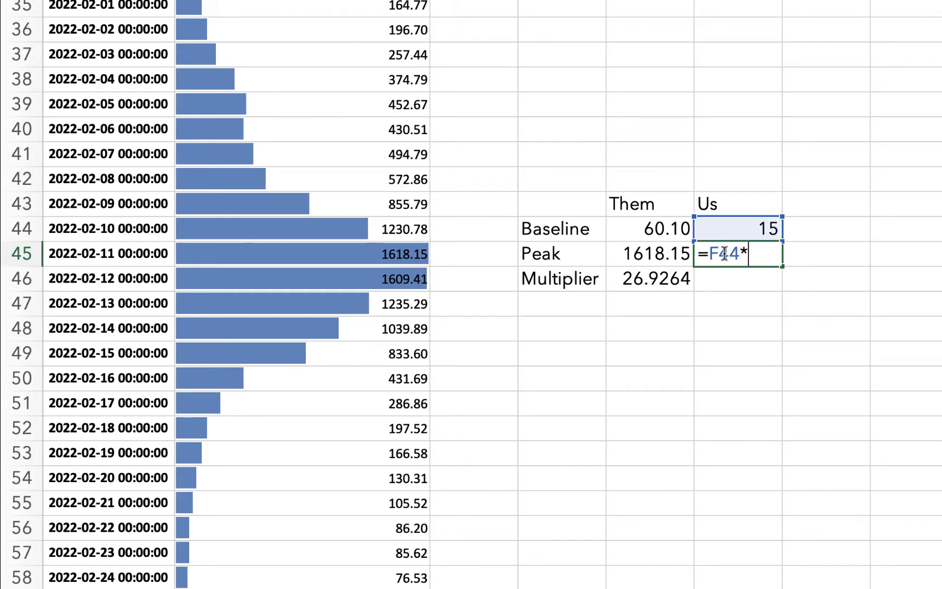
pyautogui.click(674, 278)
pyautogui.press('Return')
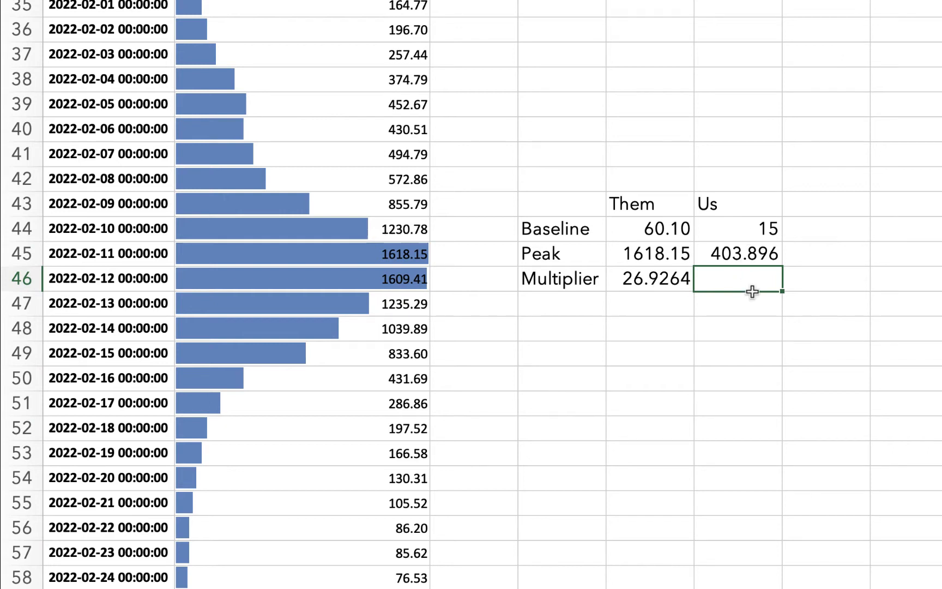
# Review the Us baseline and peak figures, and look back over the comparable product's daily sales in January
pyautogui.moveTo(744, 227); pyautogui.dragTo(745, 248)
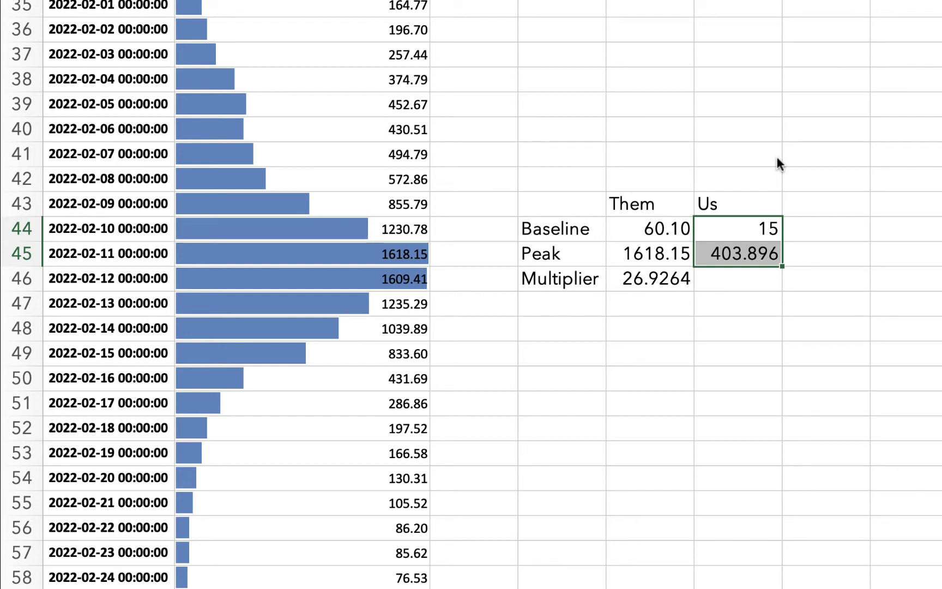
pyautogui.click(748, 261)
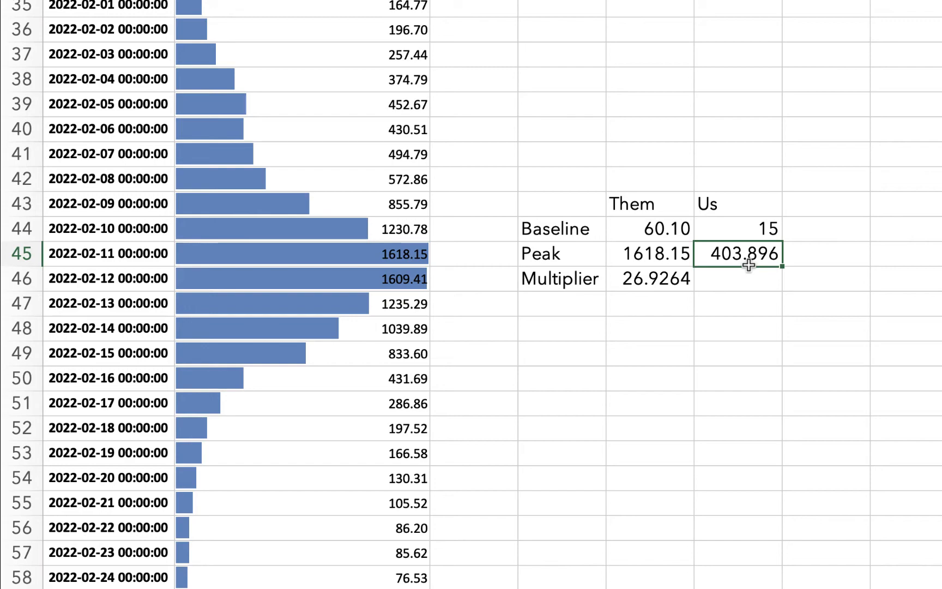
pyautogui.scroll(5, 382, 182)
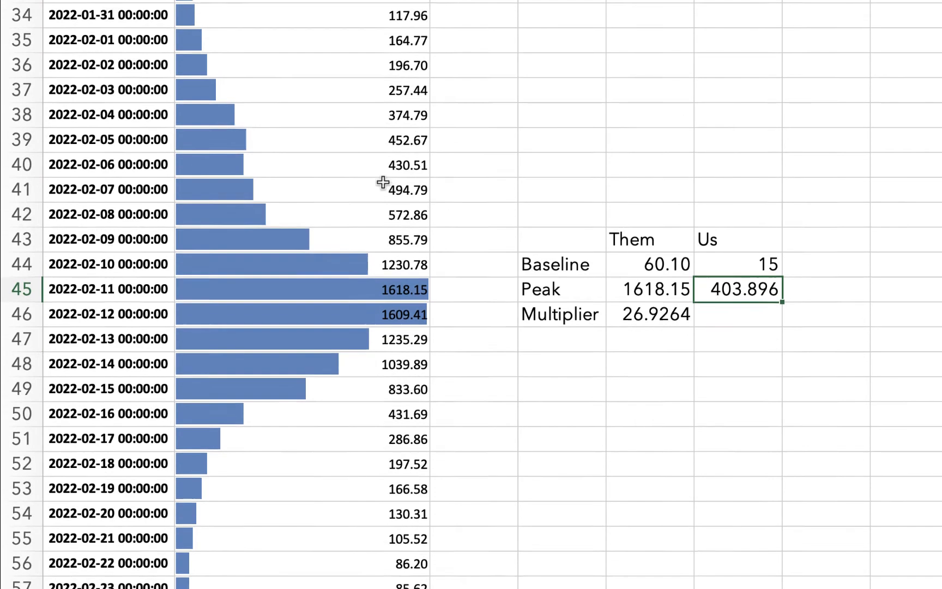
pyautogui.scroll(18, 383, 182)
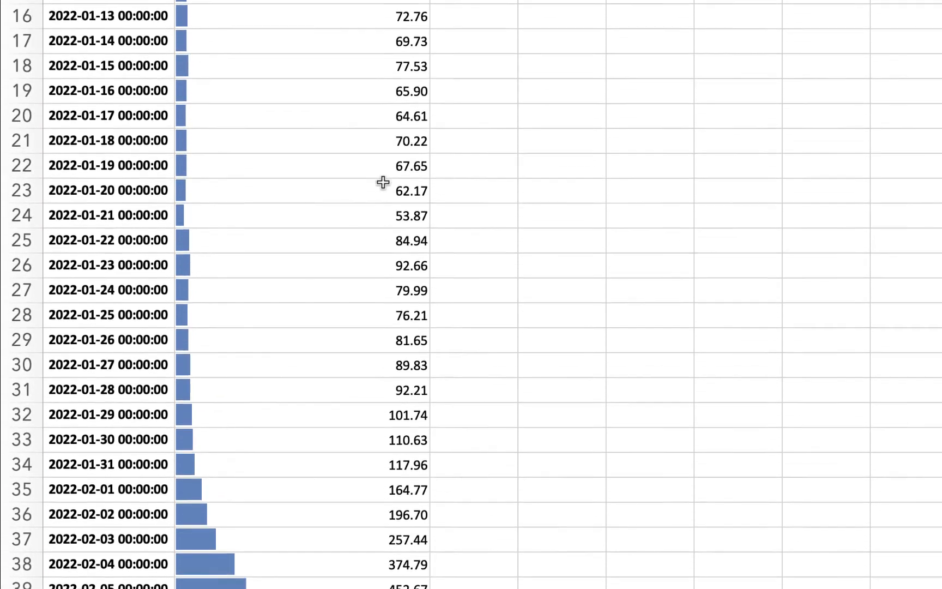
# Examine the comparable product's daily sales from the January baseline through the ramp-up starting January 22 towards the February peak
pyautogui.scroll(1, 383, 182)
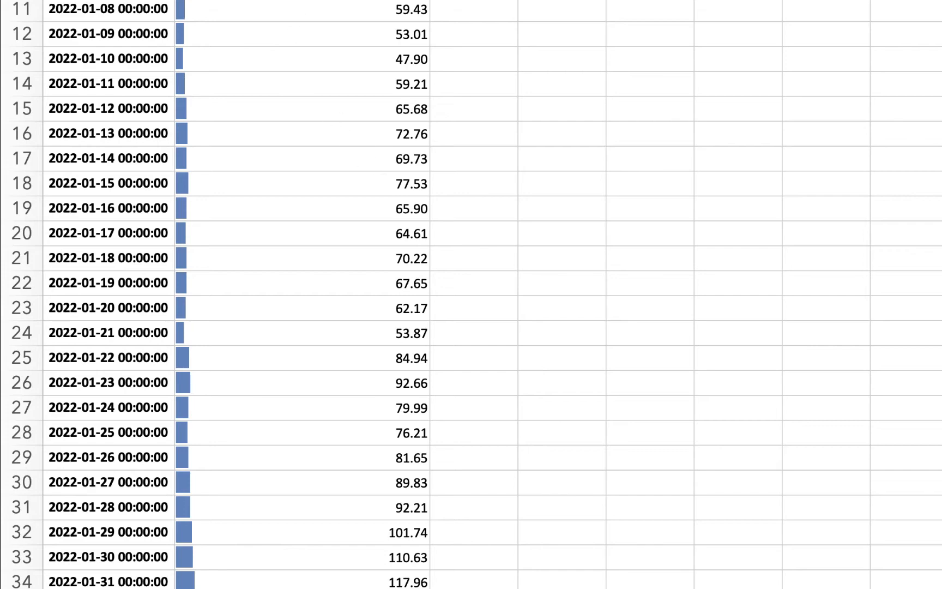
pyautogui.scroll(7, 383, 182)
pyautogui.scroll(-5, 256, 282)
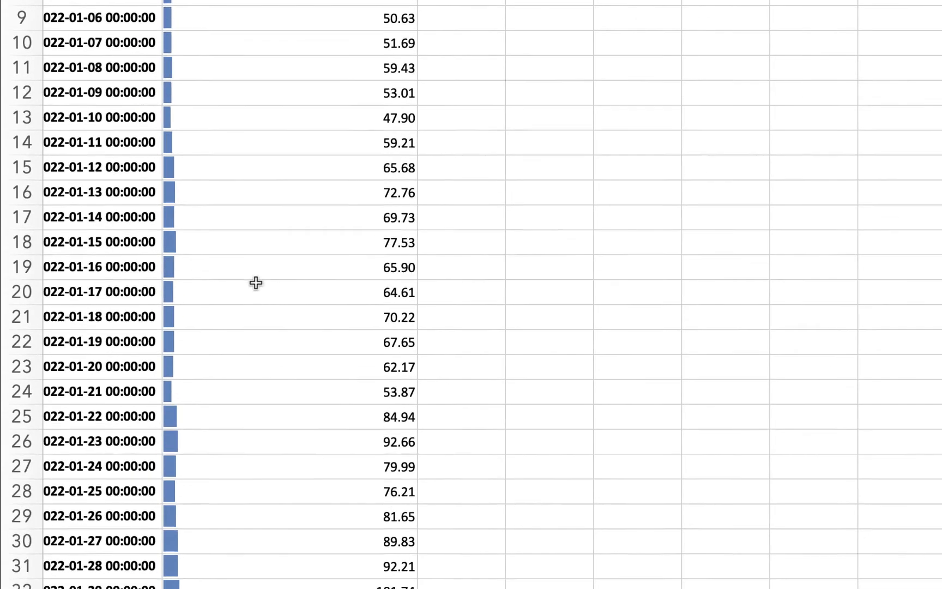
pyautogui.scroll(-4, 256, 283)
pyautogui.hscroll(-1, 256, 282)
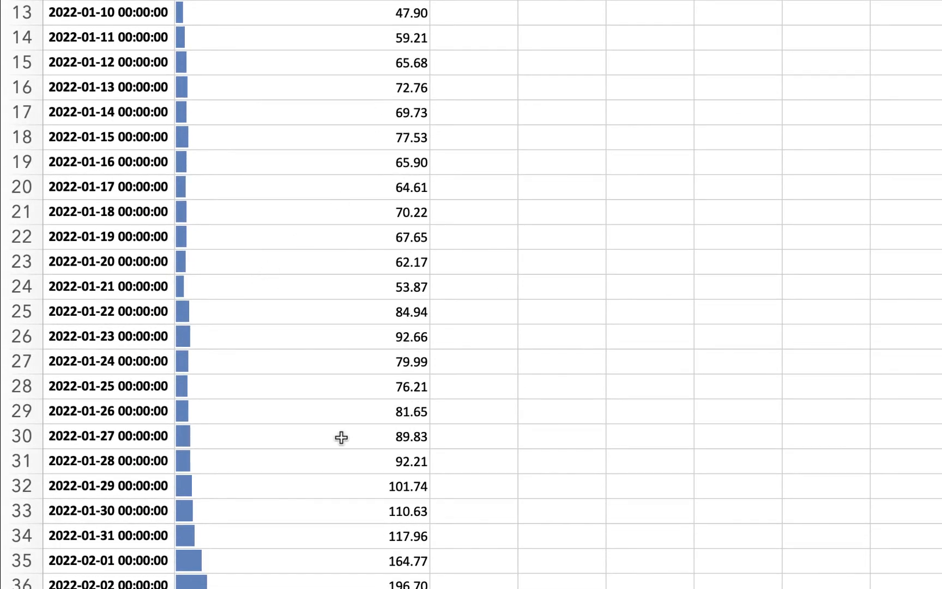
pyautogui.scroll(-5, 313, 434)
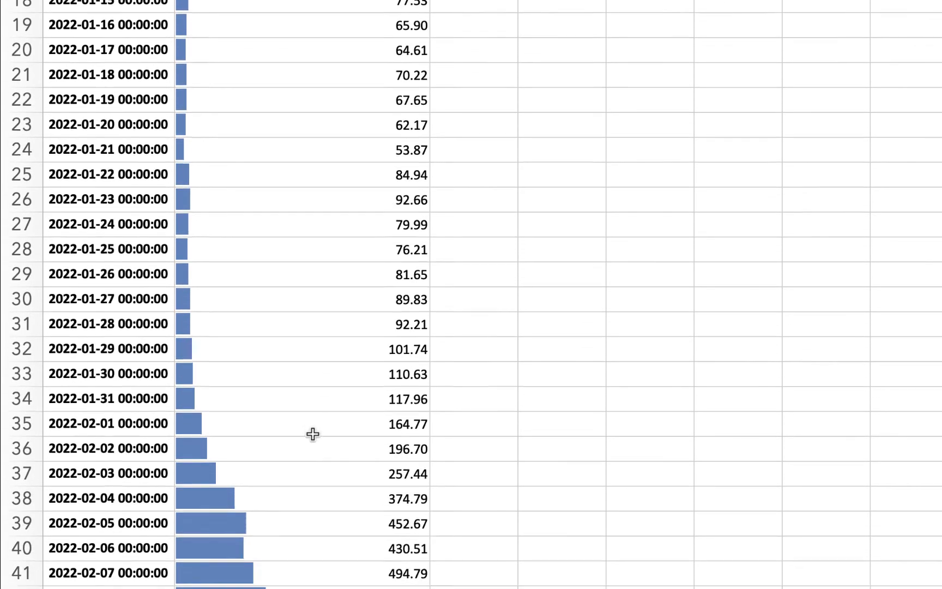
pyautogui.scroll(-1, 312, 434)
pyautogui.click(244, 166)
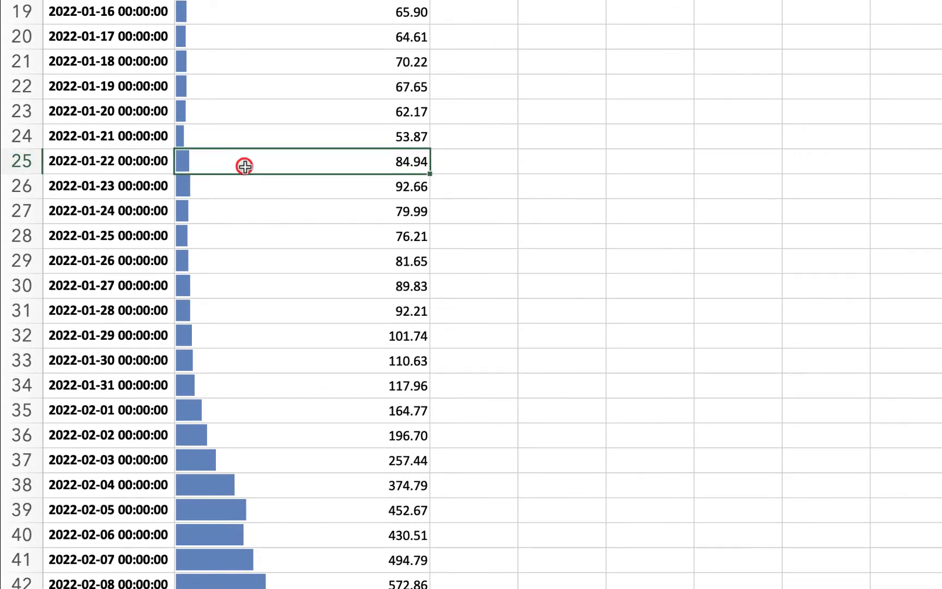
pyautogui.moveTo(244, 166); pyautogui.dragTo(267, 551)
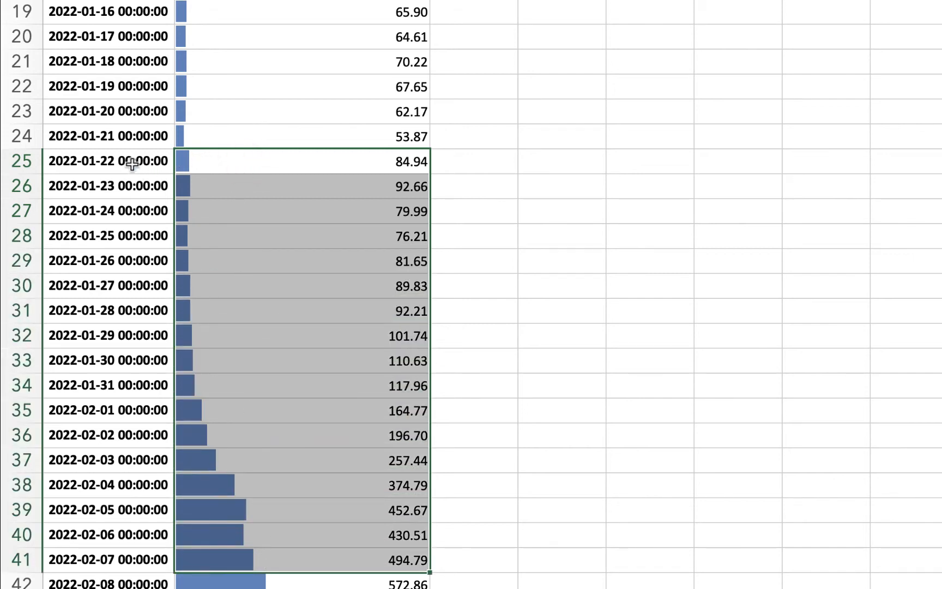
pyautogui.click(274, 157)
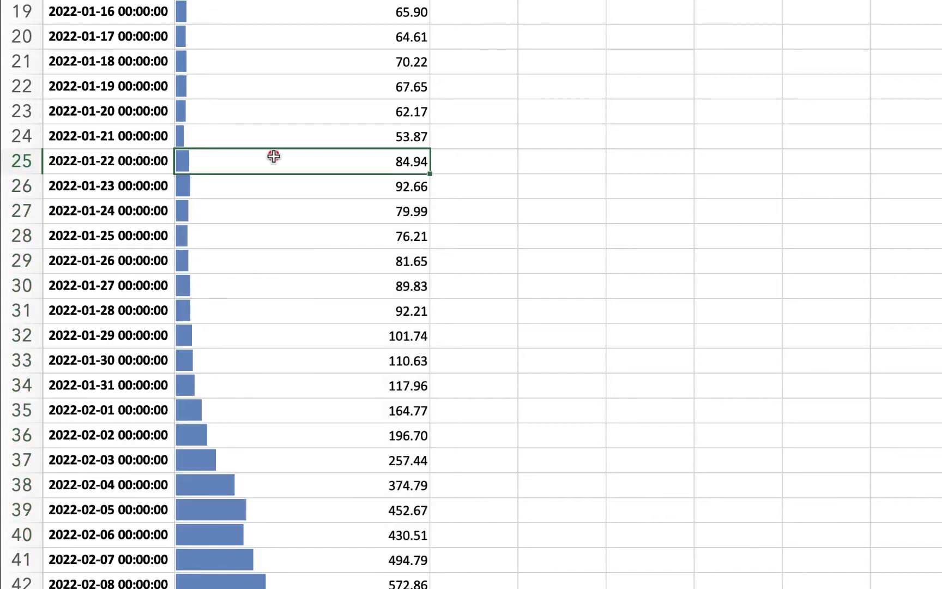
pyautogui.scroll(-5, 303, 389)
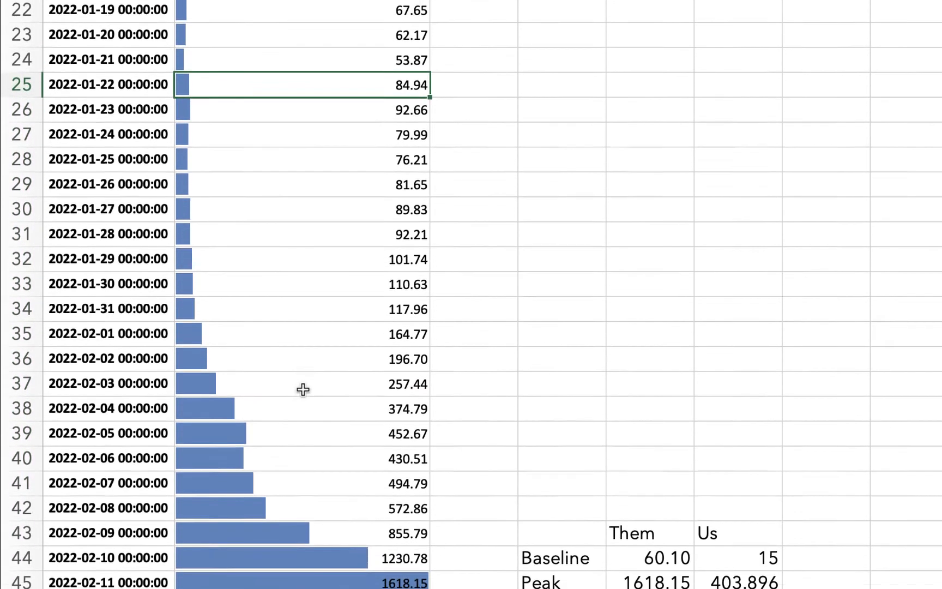
pyautogui.scroll(-1, 303, 390)
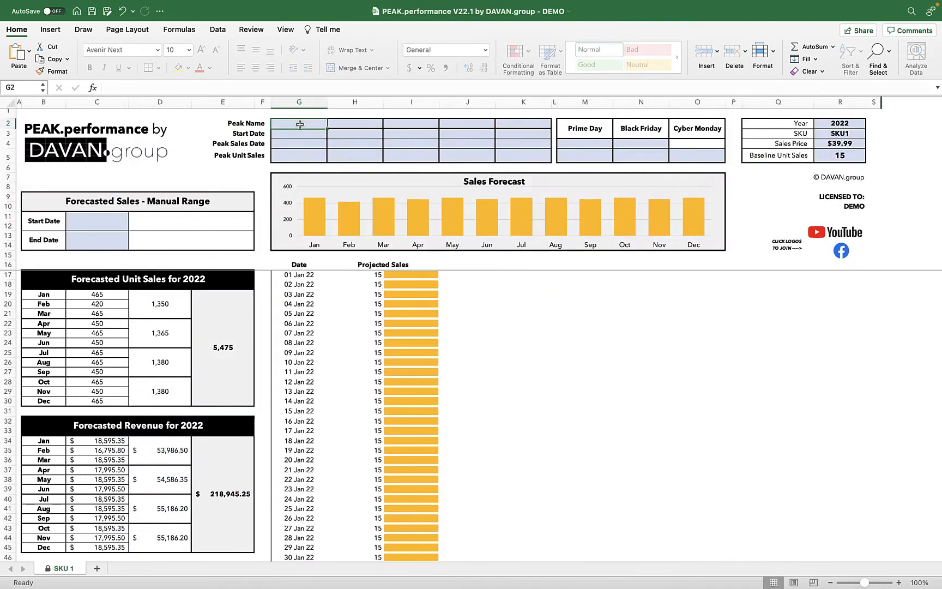
# Name the first peak in the SKU 1 forecast Valentine's Day and set its start date to 22 Jan 22
pyautogui.write('Valen')
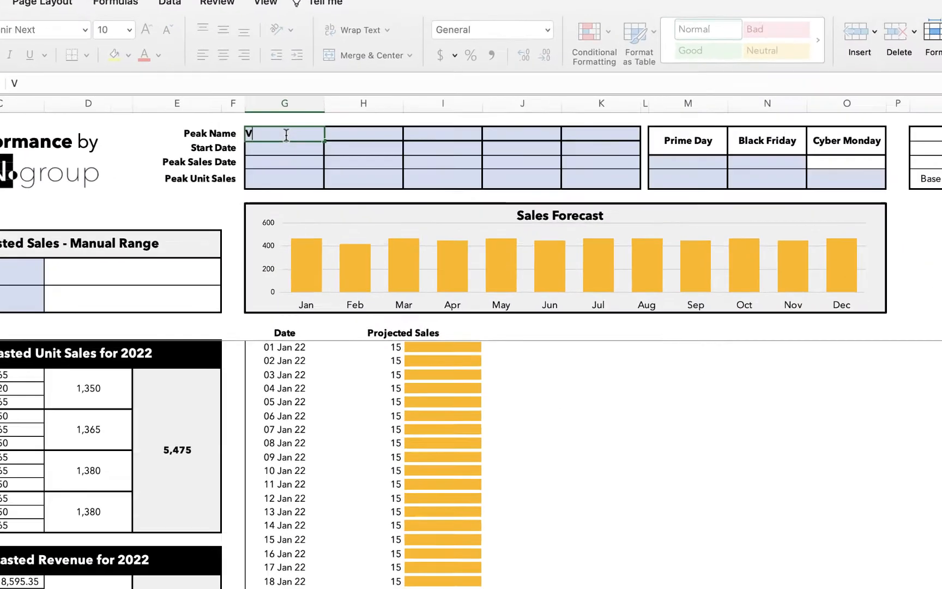
pyautogui.write("tine's Day")
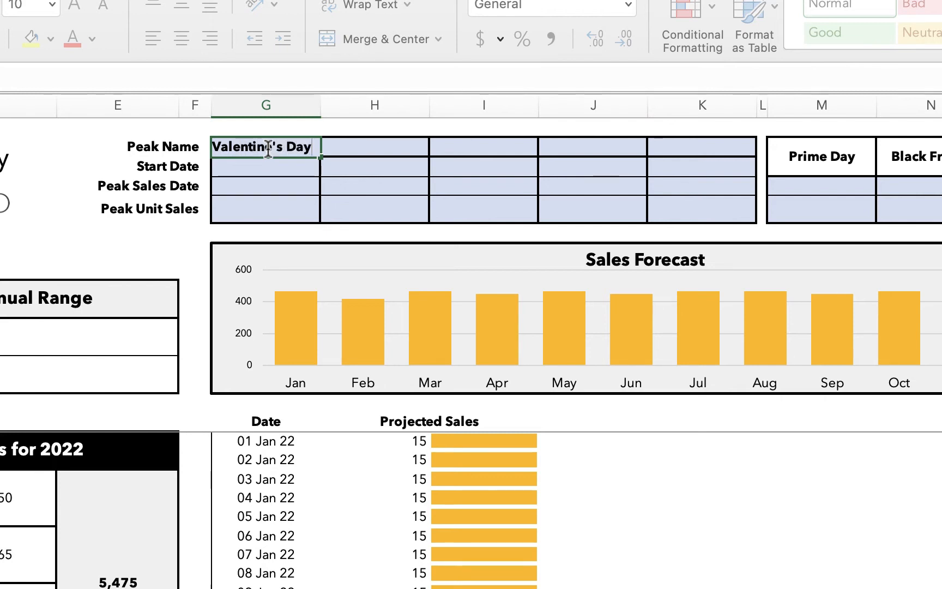
pyautogui.press('Return')
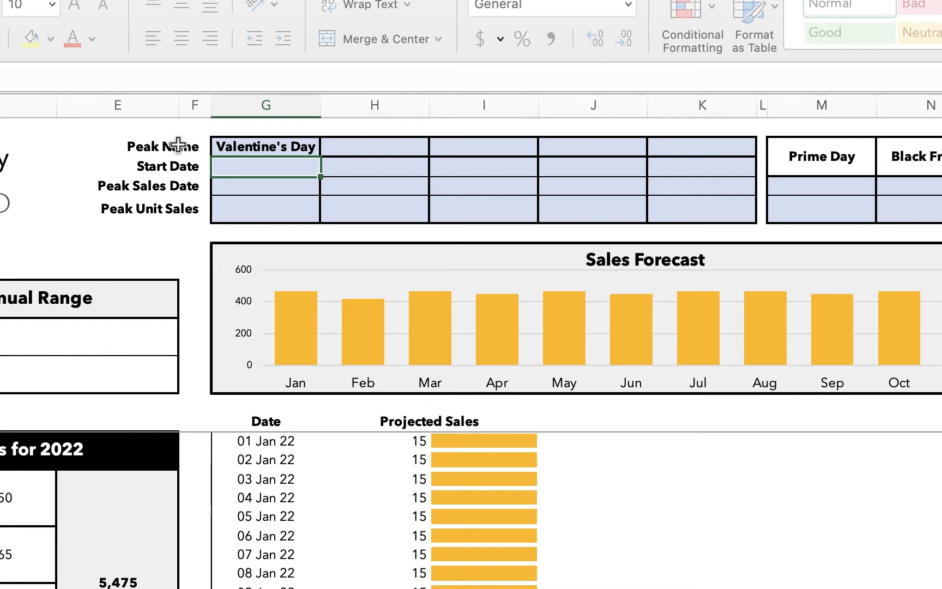
pyautogui.write('22Jan')
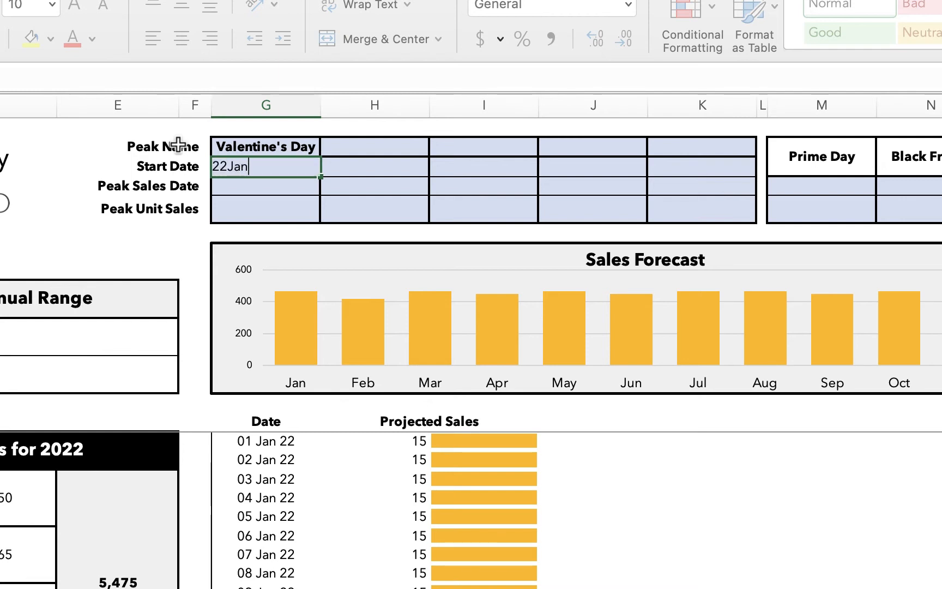
pyautogui.write('22')
pyautogui.press('Return')
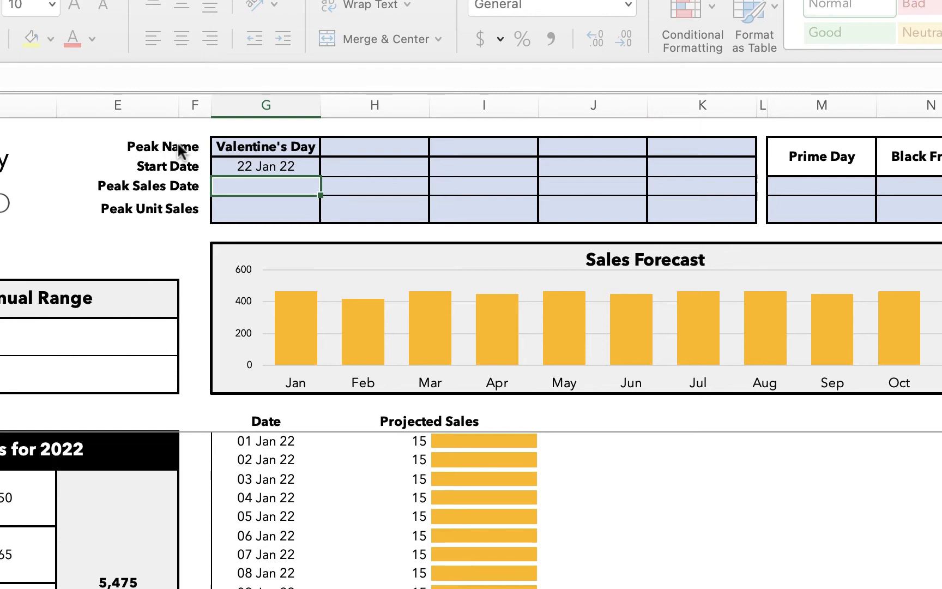
# Set the Valentine's Day peak sales date to 11 Feb 22 and its peak unit sales to 400
pyautogui.write('11F')
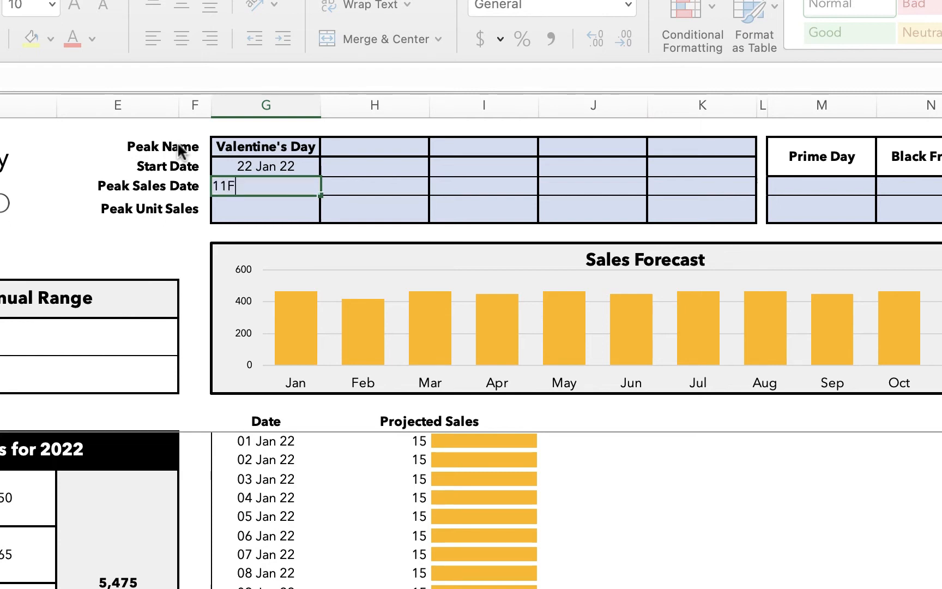
pyautogui.write('eb22')
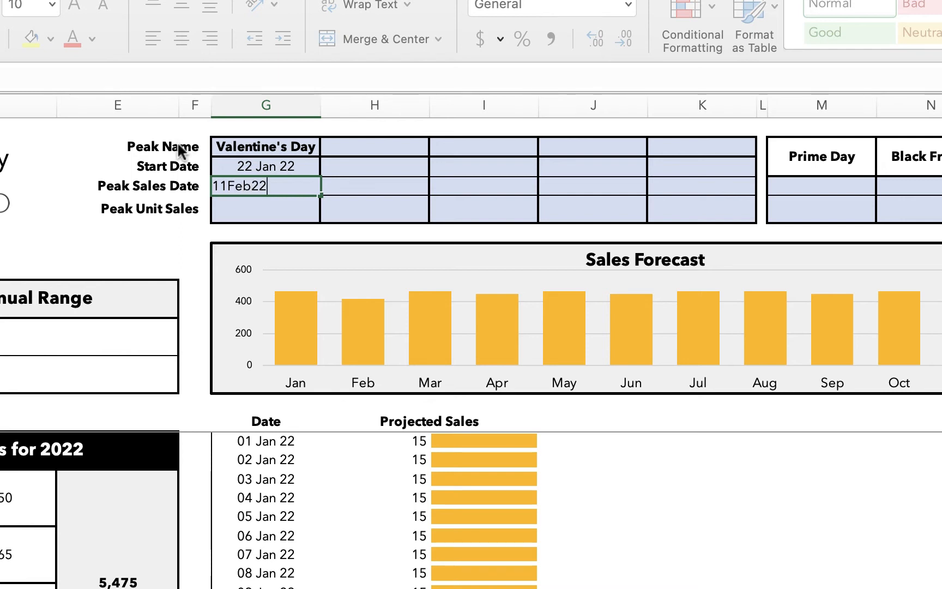
pyautogui.press('Return')
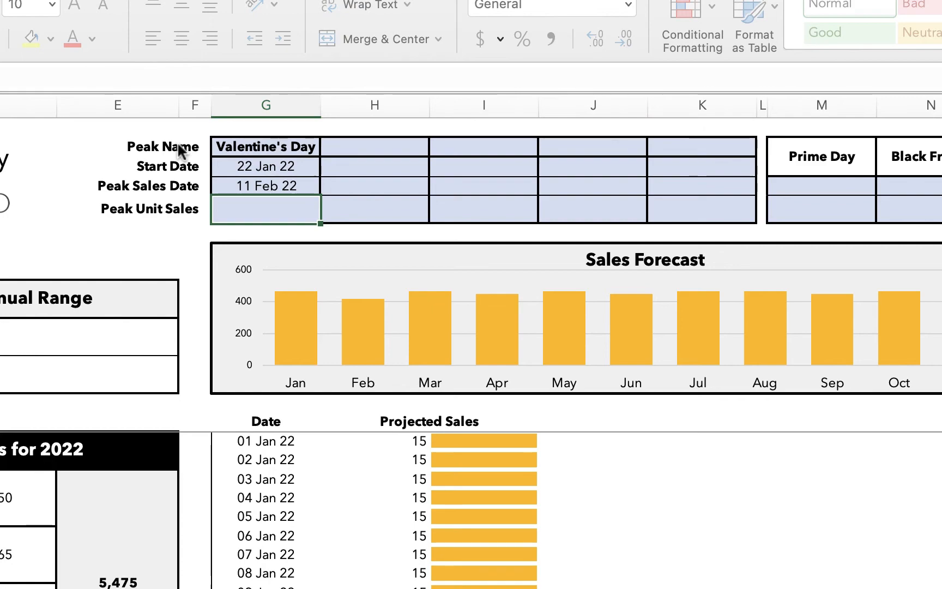
pyautogui.write('400')
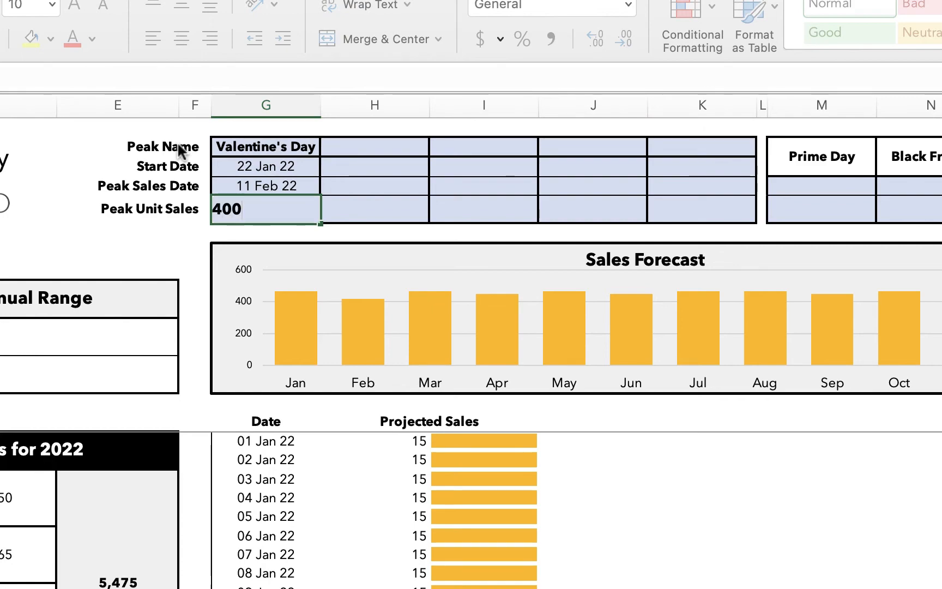
pyautogui.press('Return')
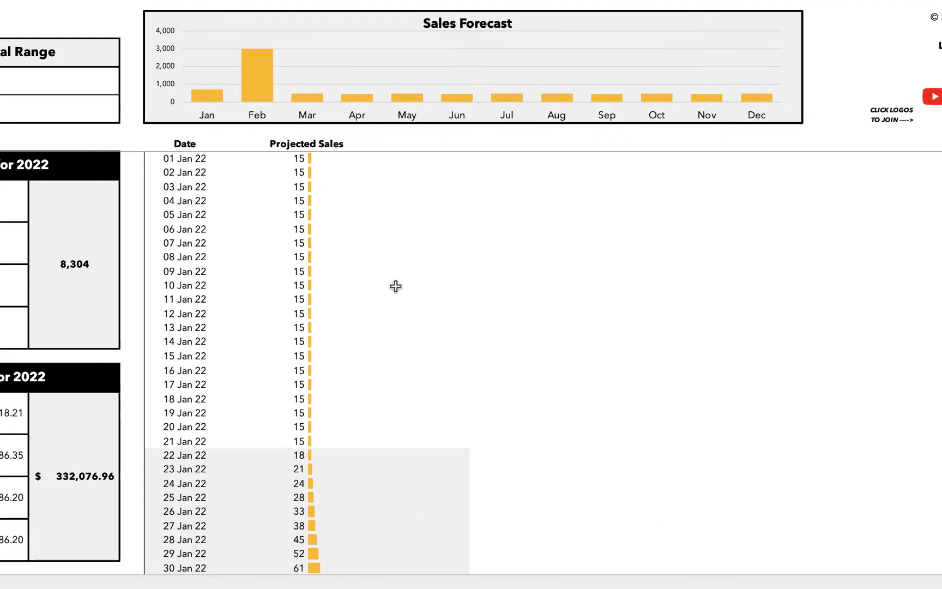
# Review the daily projected sales around the Valentine's Day peak and the forecasted revenue for 2022
pyautogui.scroll(-5, 396, 286)
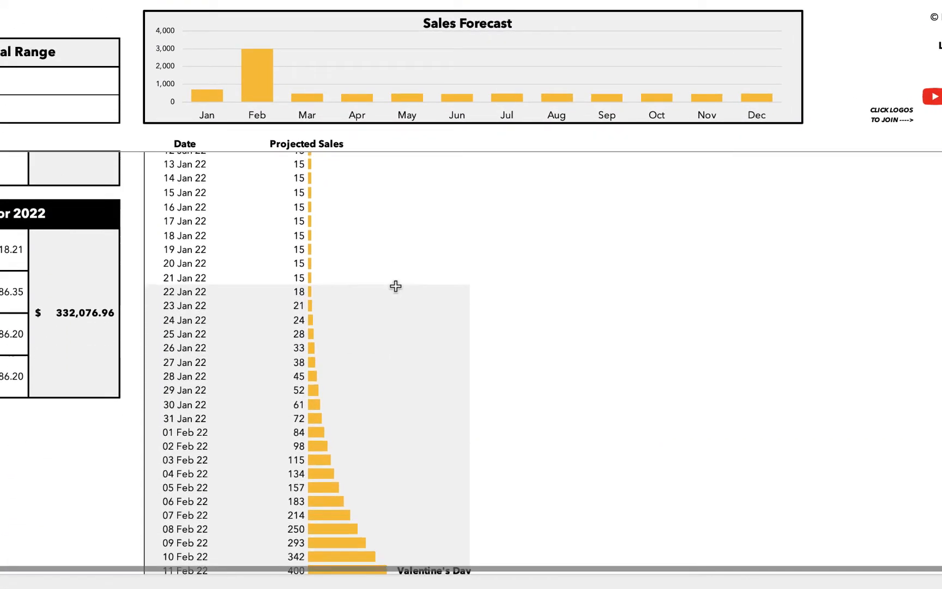
pyautogui.scroll(-3, 395, 287)
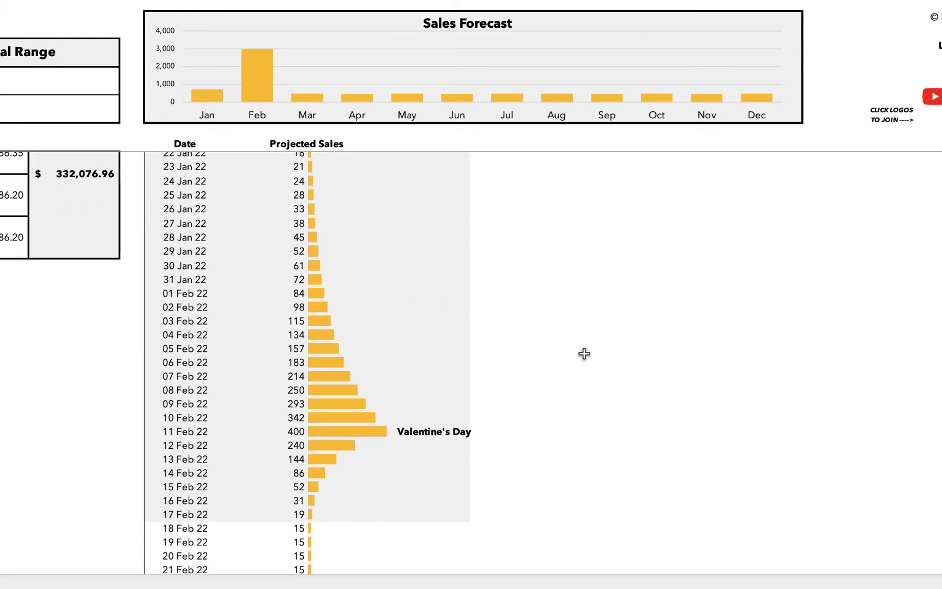
pyautogui.scroll(1, 584, 354)
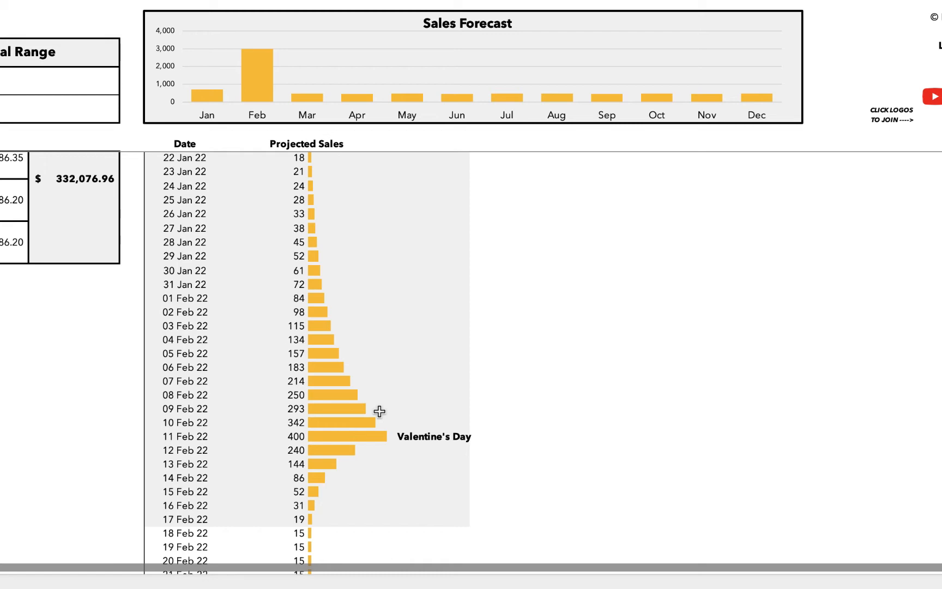
pyautogui.scroll(6, 25, 289)
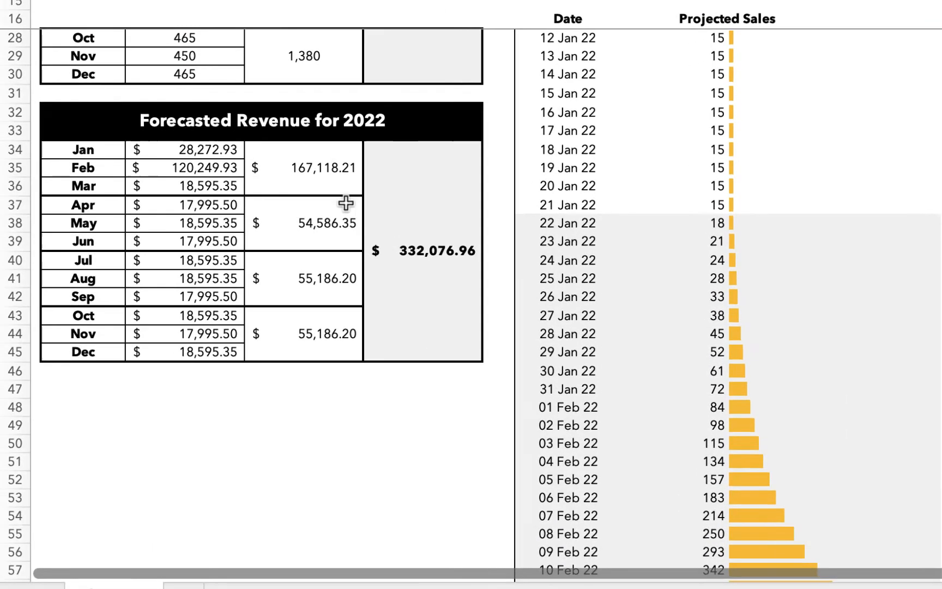
pyautogui.scroll(1, 346, 203)
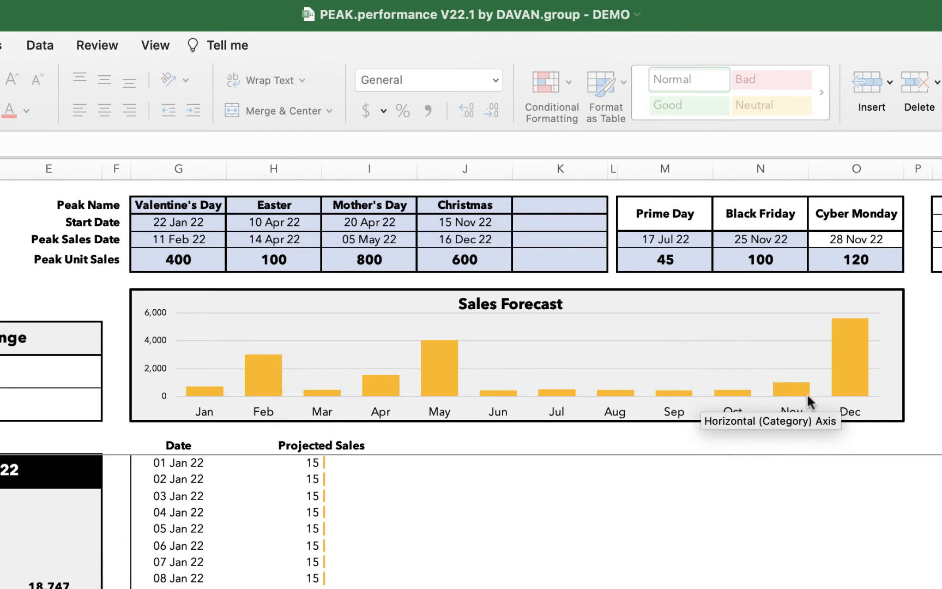
# Review the daily projected sales from January through the Easter and Mother's Day peaks and on into summer
pyautogui.scroll(-10, 443, 320)
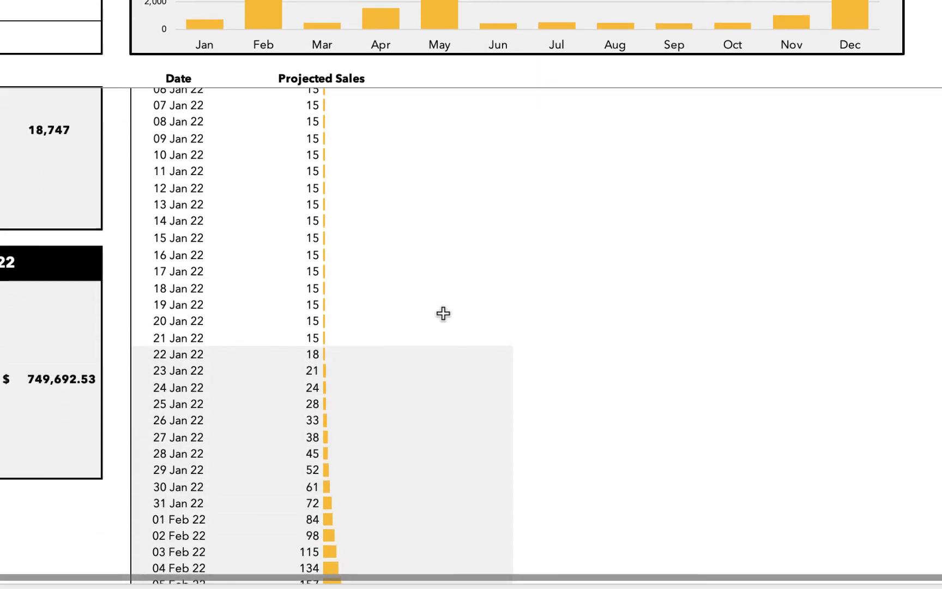
pyautogui.scroll(-20, 444, 314)
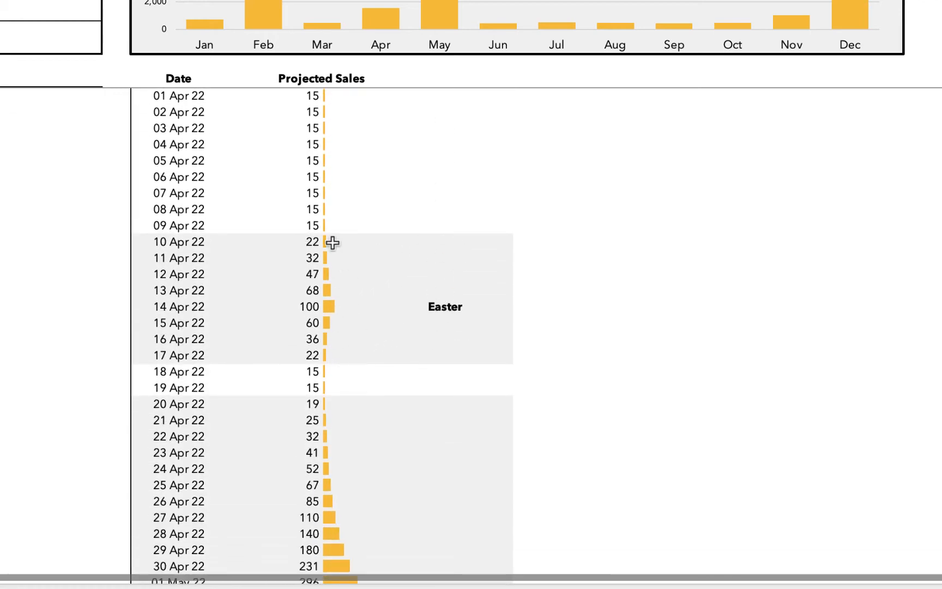
pyautogui.scroll(-5, 395, 320)
pyautogui.scroll(-1, 395, 320)
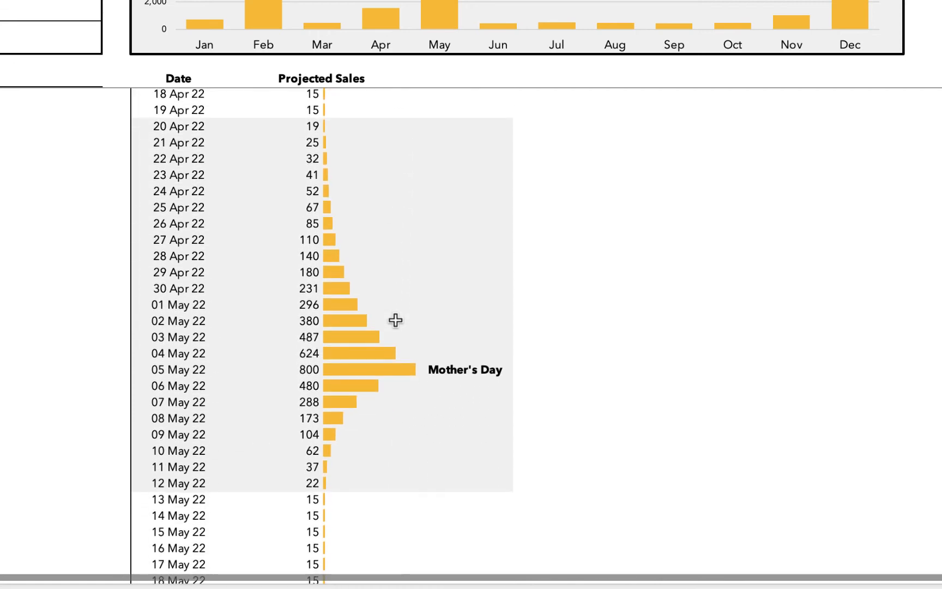
pyautogui.scroll(-20, 396, 320)
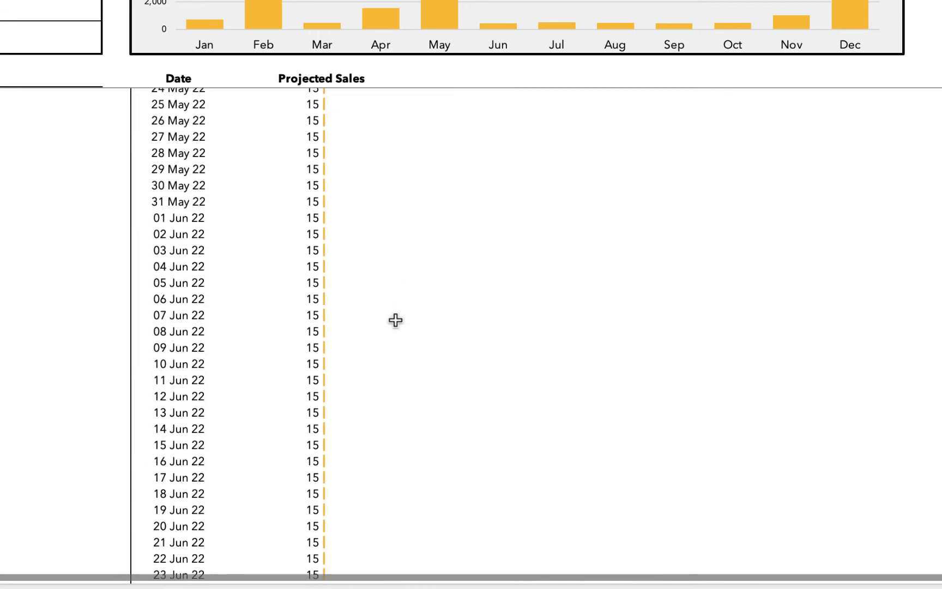
pyautogui.scroll(-1, 395, 320)
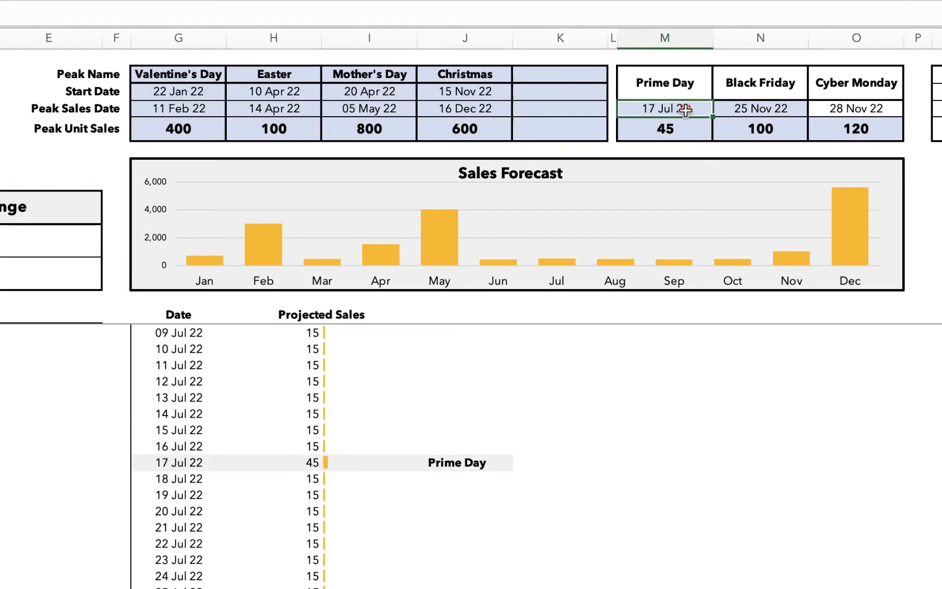
# Check the Prime Day, Black Friday and Cyber Monday peak entries against the daily projected sales in July and November
pyautogui.click(685, 109)
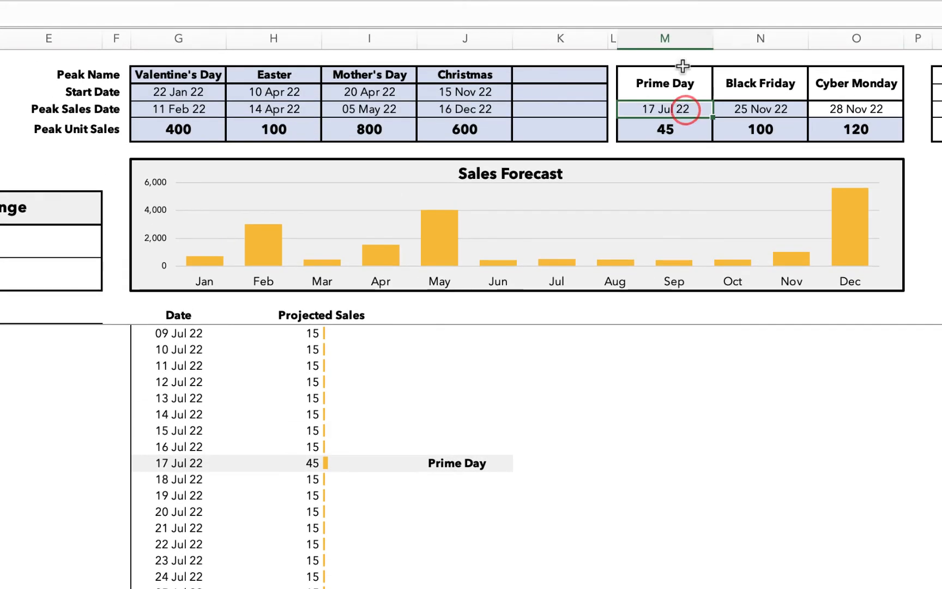
pyautogui.click(692, 133)
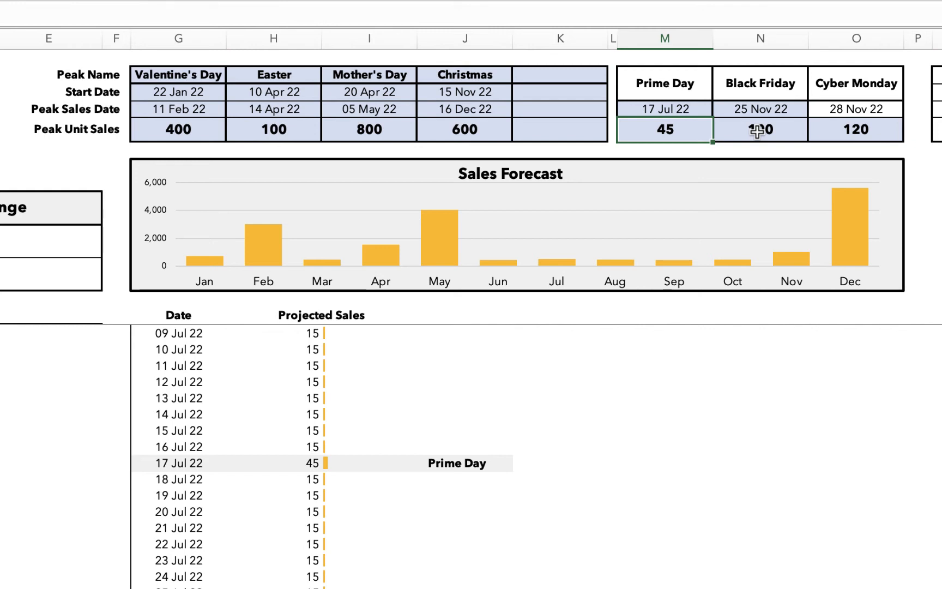
pyautogui.click(789, 131)
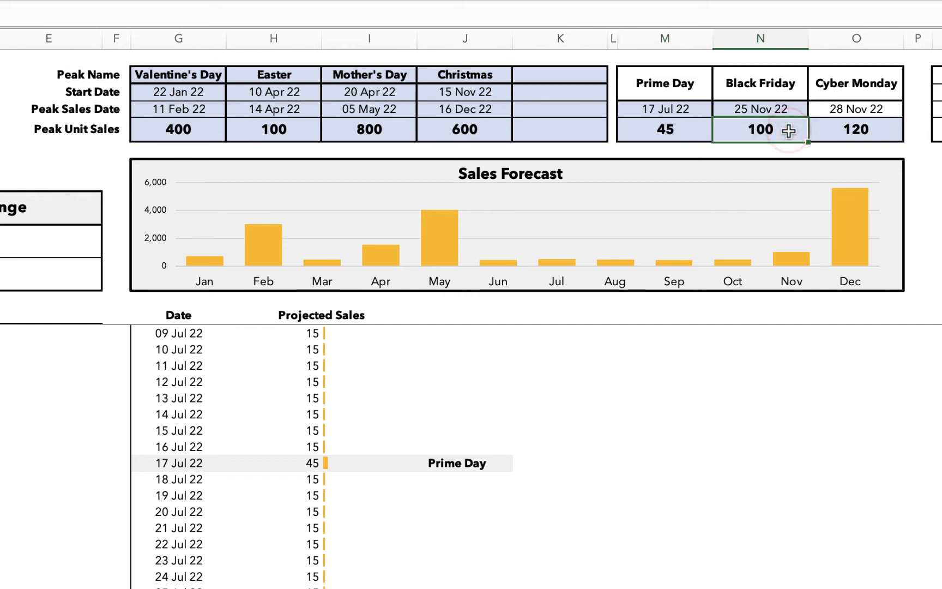
pyautogui.click(843, 140)
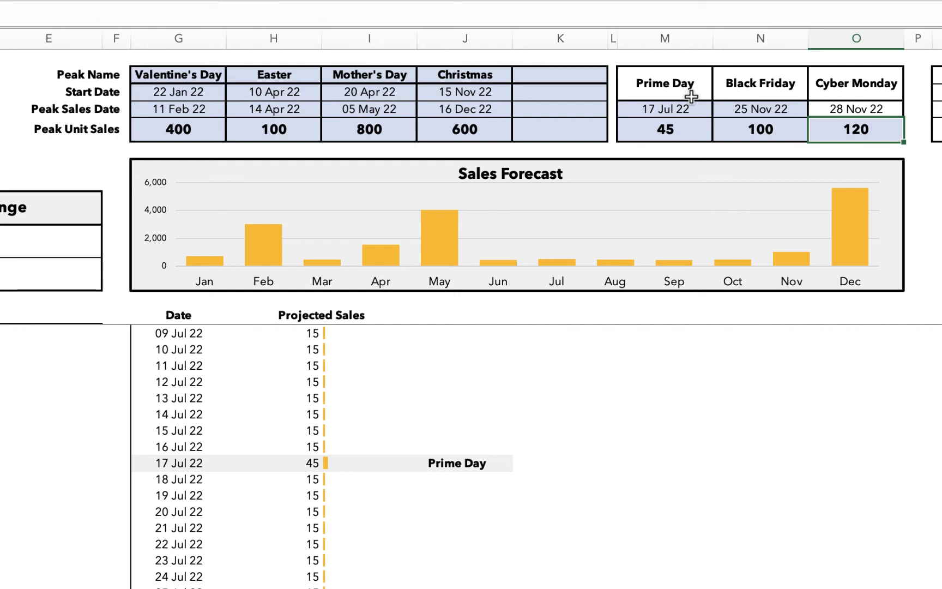
pyautogui.scroll(-20, 483, 556)
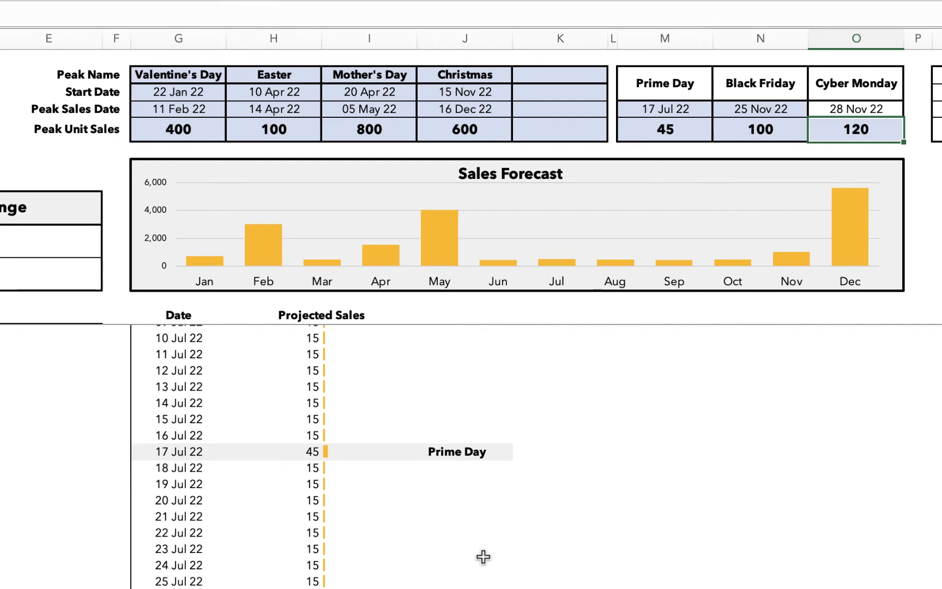
pyautogui.scroll(-20, 483, 556)
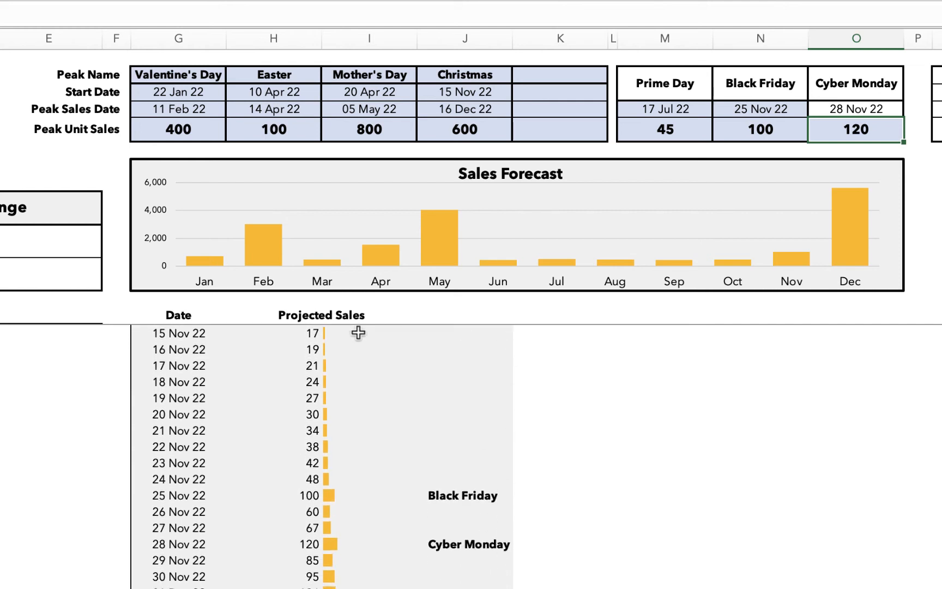
# Review the daily projected sales from mid-November through the Christmas peak and the end of December
pyautogui.scroll(1, 386, 421)
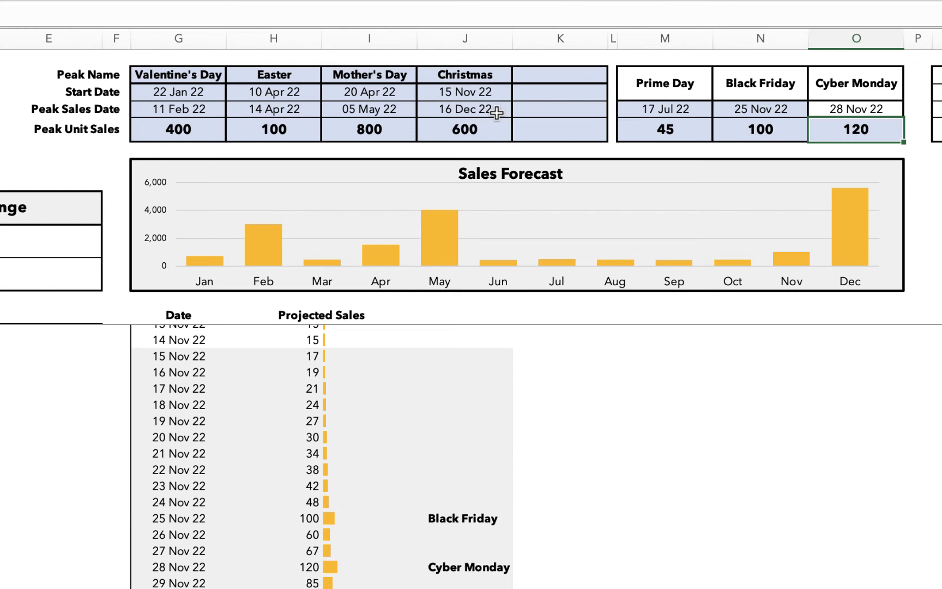
pyautogui.scroll(-1, 378, 499)
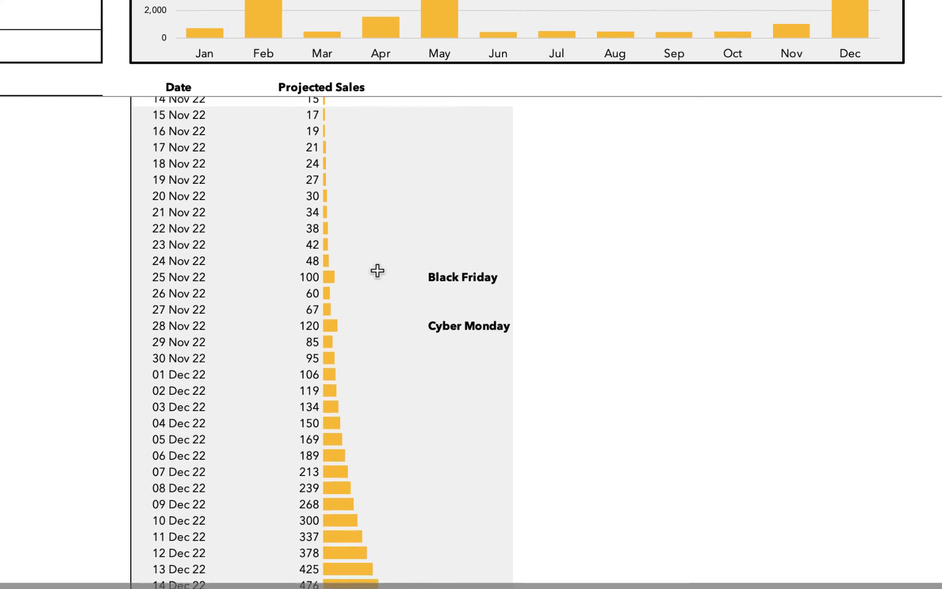
pyautogui.scroll(-4, 377, 271)
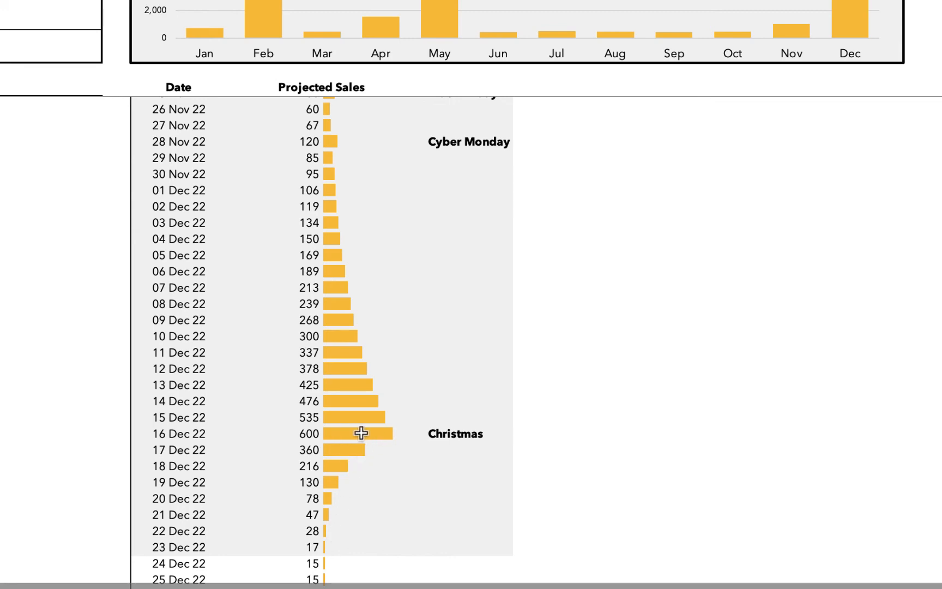
pyautogui.scroll(-10, 362, 433)
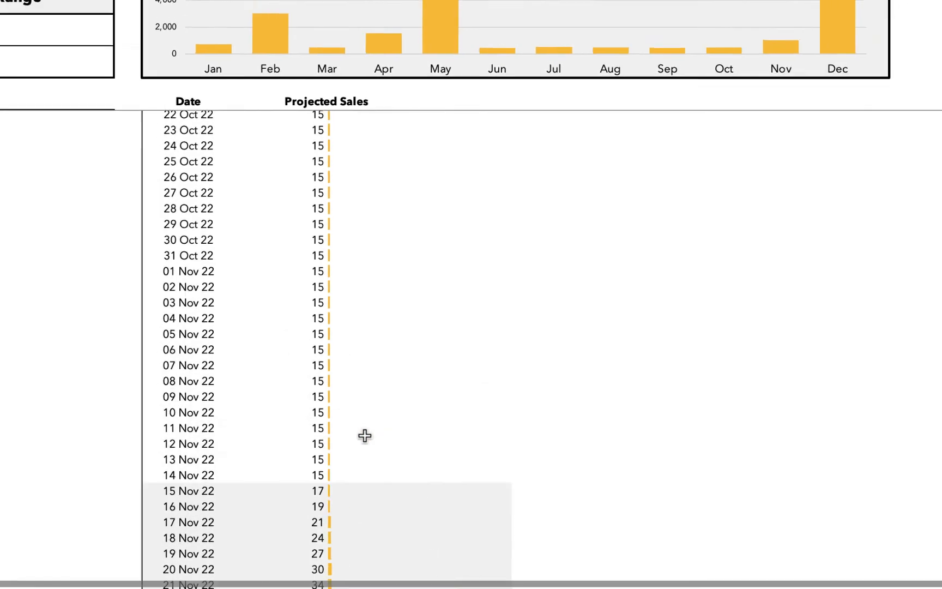
# Examine the monthly, quarterly and annual totals in the forecasted unit sales and forecasted revenue tables for 2022
pyautogui.scroll(20, 365, 435)
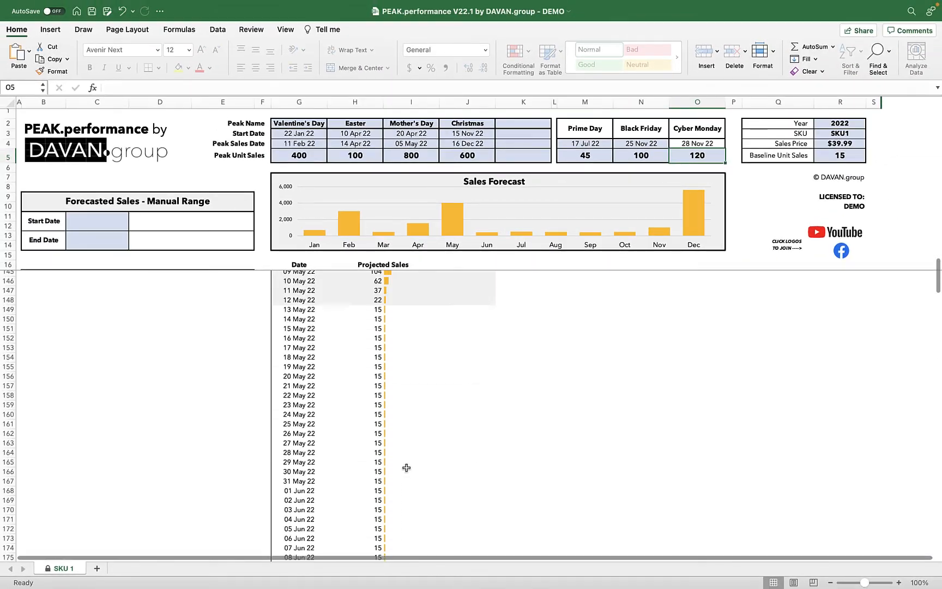
pyautogui.scroll(15, 406, 468)
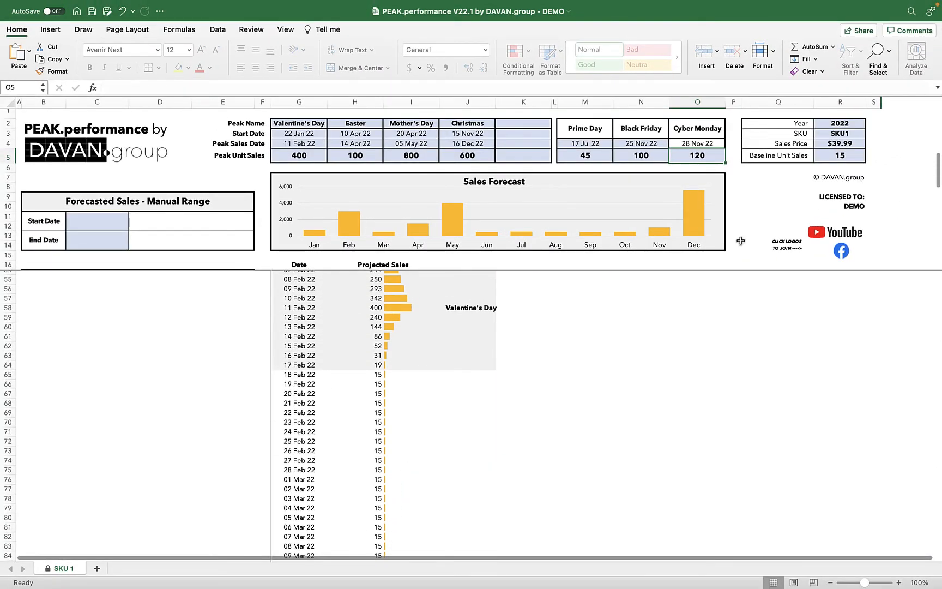
pyautogui.scroll(8, 452, 396)
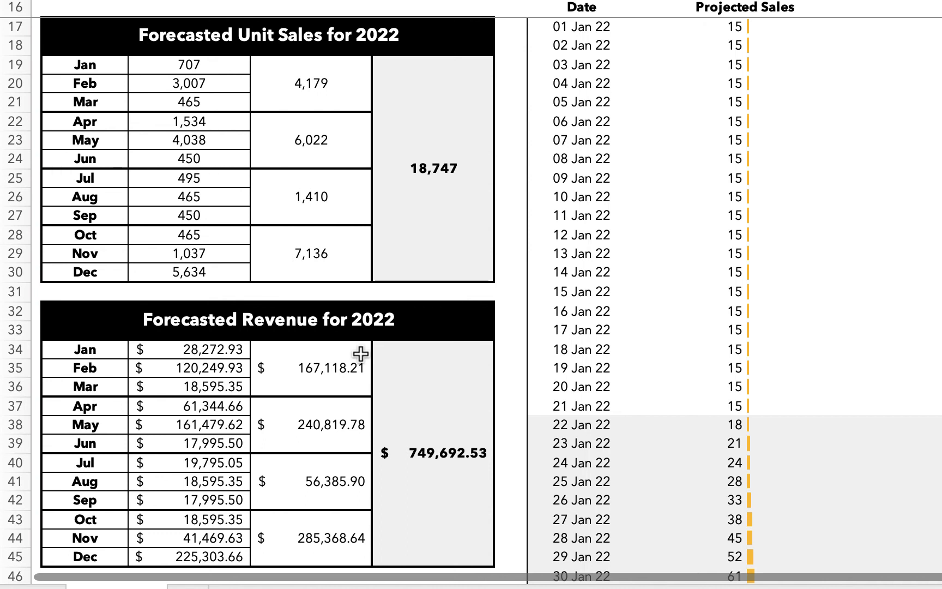
pyautogui.click(427, 472)
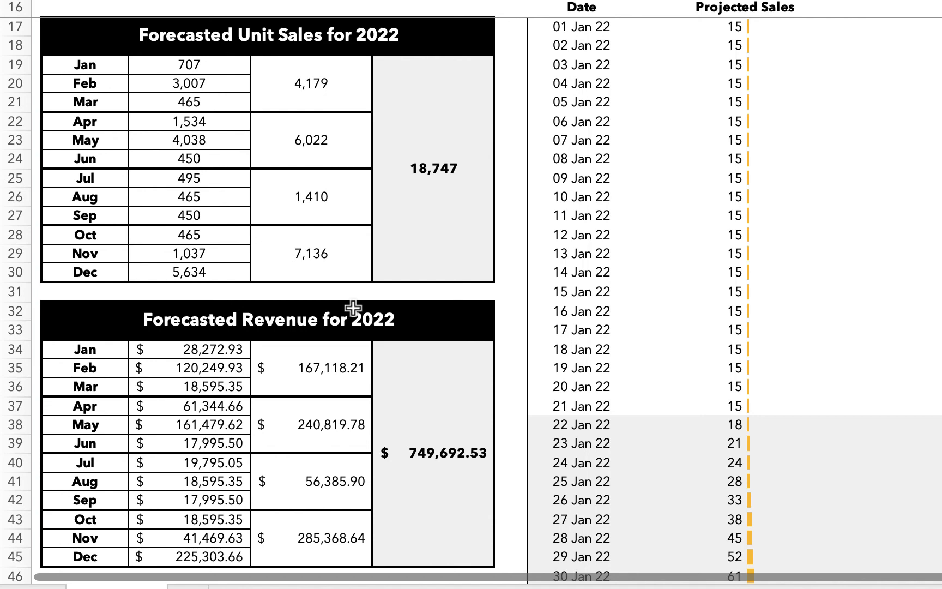
# Set the manual range for forecasted sales to start on 01 Apr 22 and end on 30 Apr 22
pyautogui.scroll(10, 353, 308)
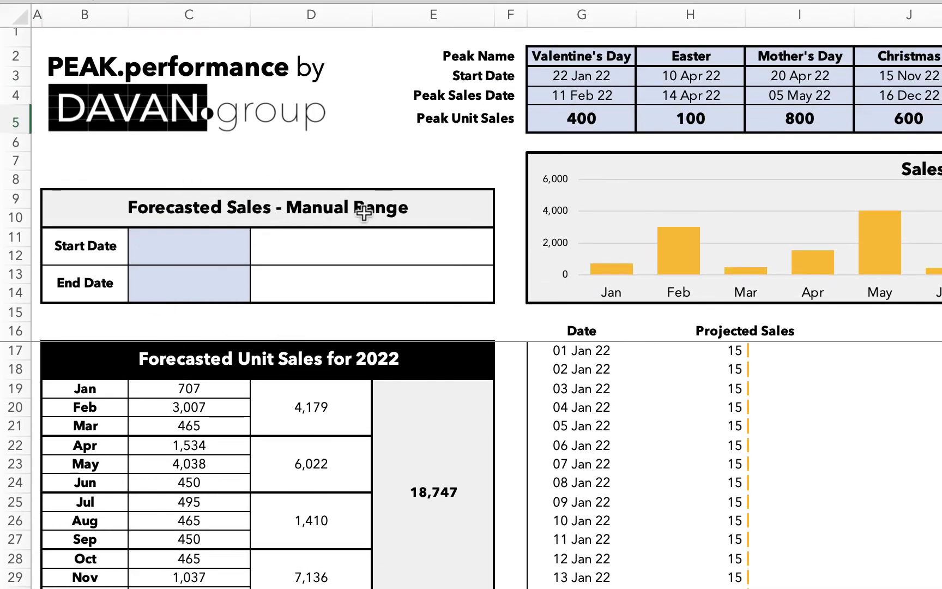
pyautogui.click(218, 257)
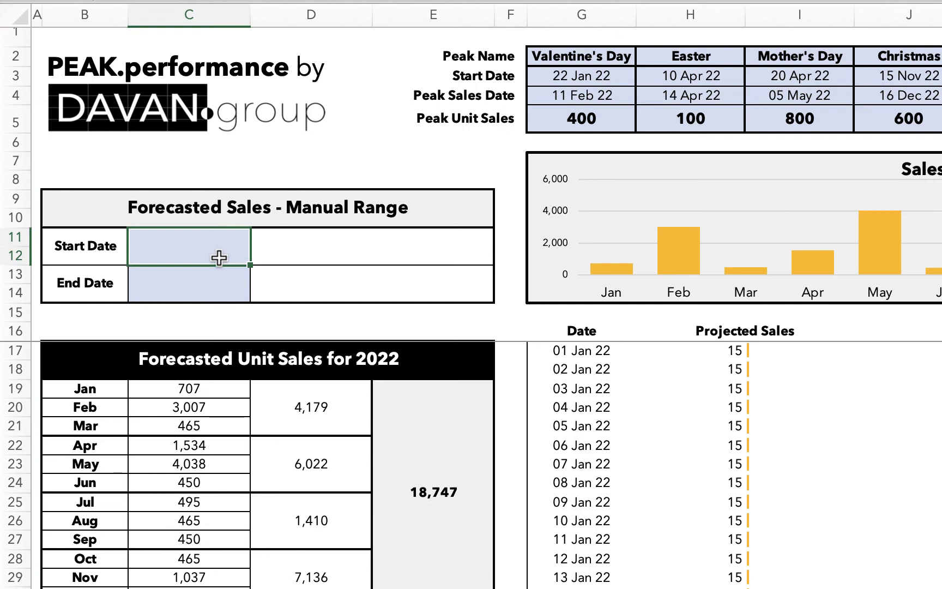
pyautogui.write('01apr')
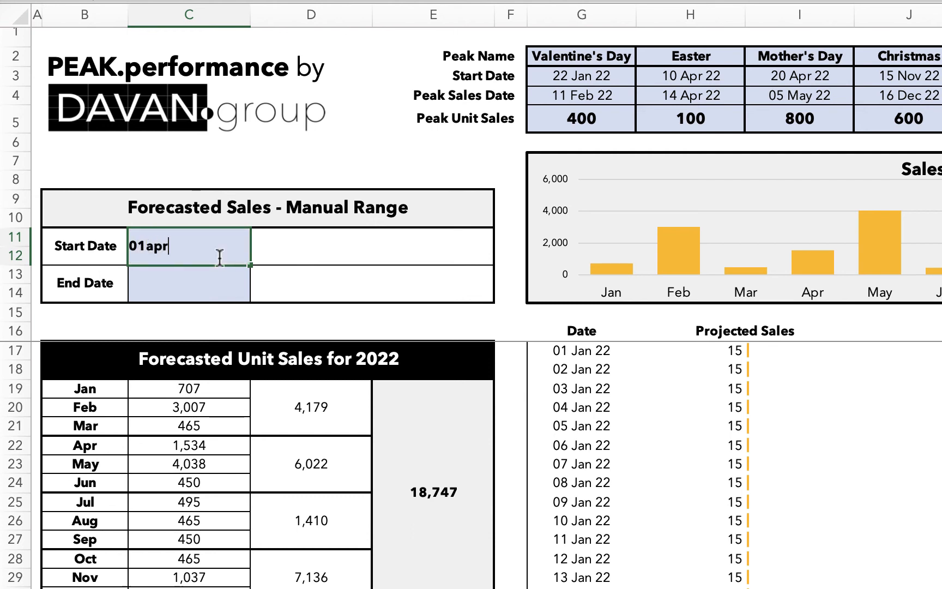
pyautogui.write('22')
pyautogui.press('Return')
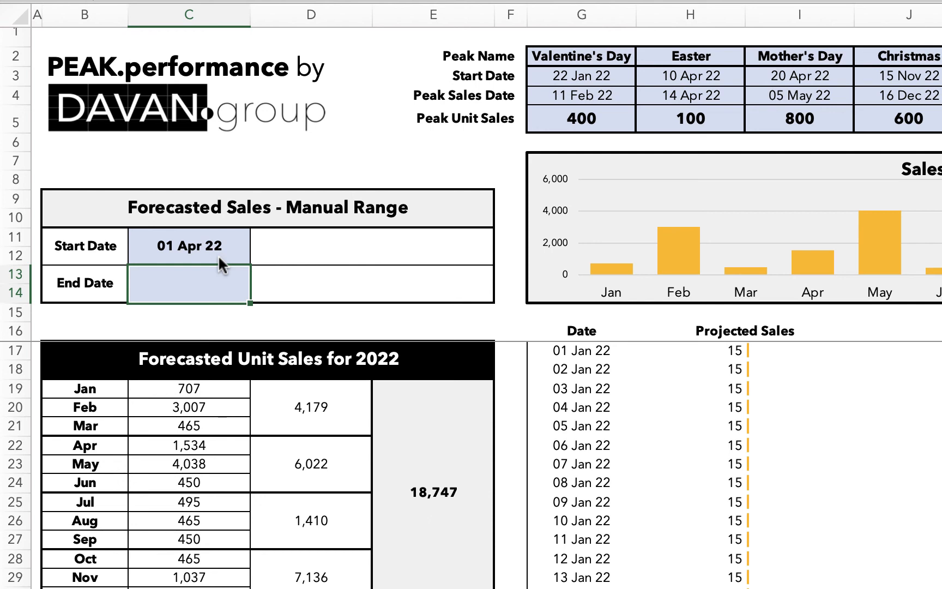
pyautogui.write('30')
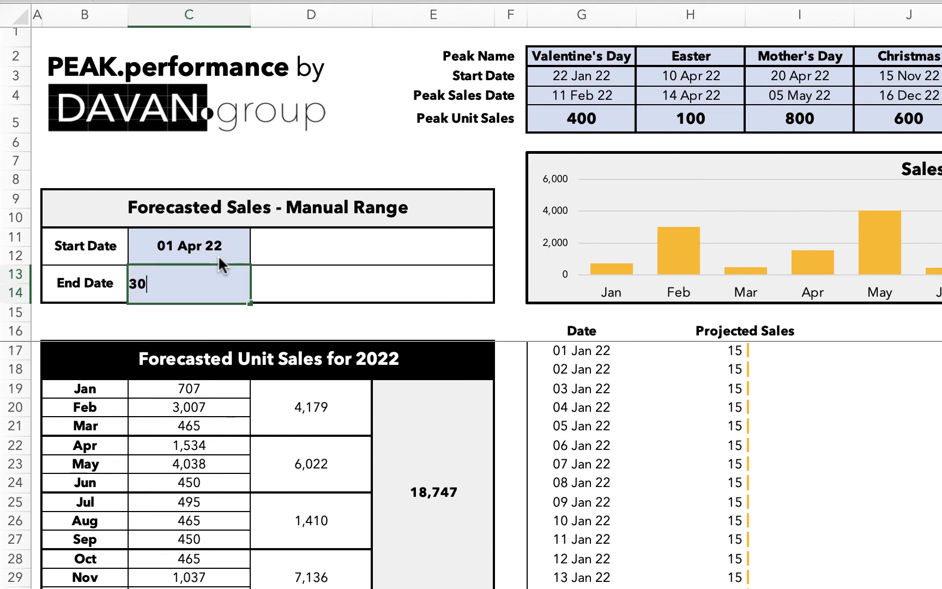
pyautogui.write('apr22')
pyautogui.press('Return')
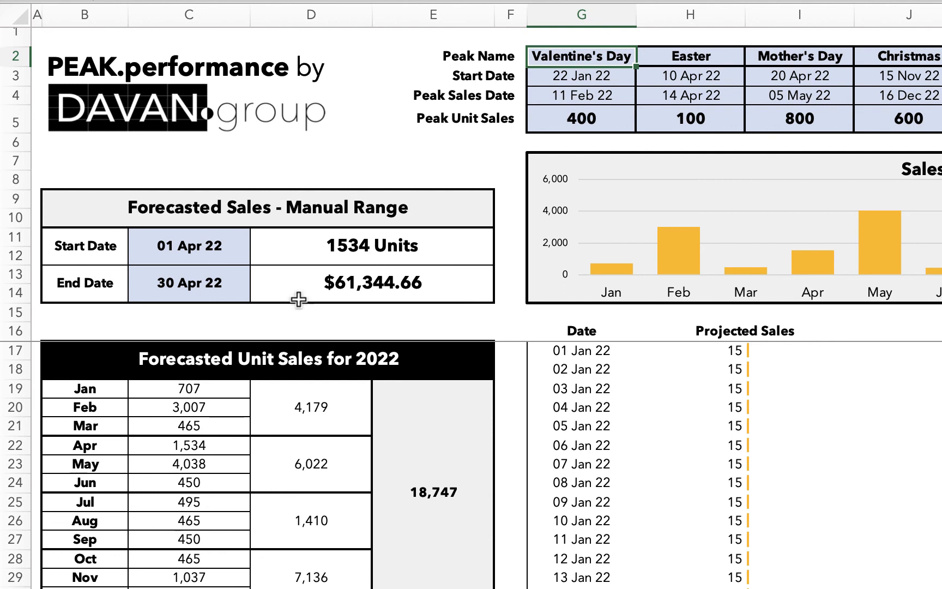
# Change the end date of the manual forecasted sales range to 12 May 22
pyautogui.click(219, 417)
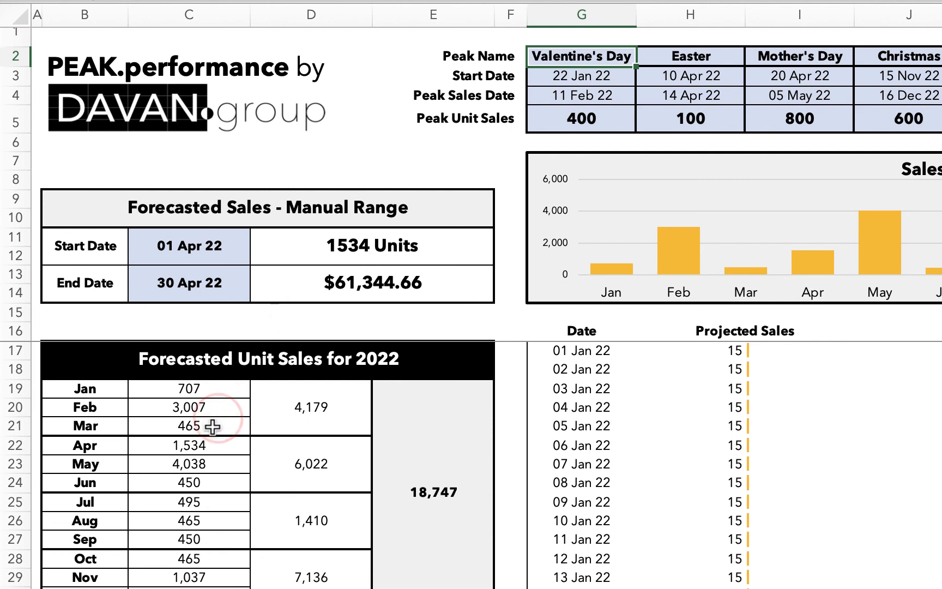
pyautogui.click(221, 283)
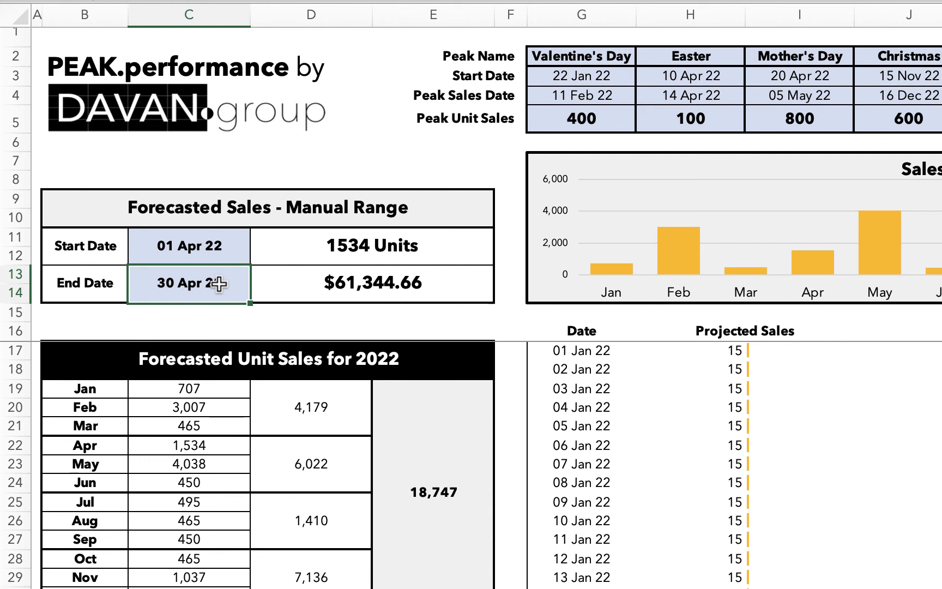
pyautogui.write('12ma')
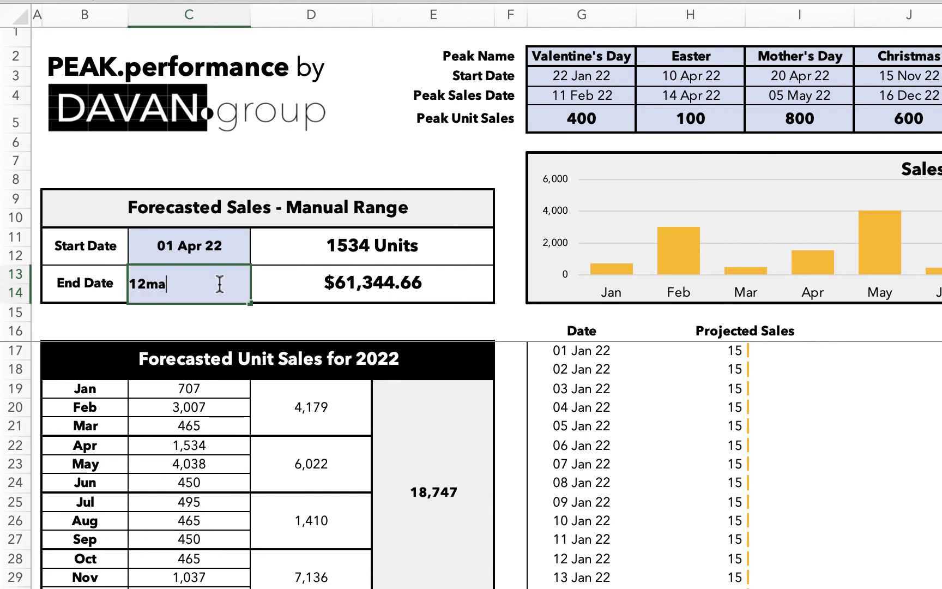
pyautogui.write('y22')
pyautogui.press('Return')
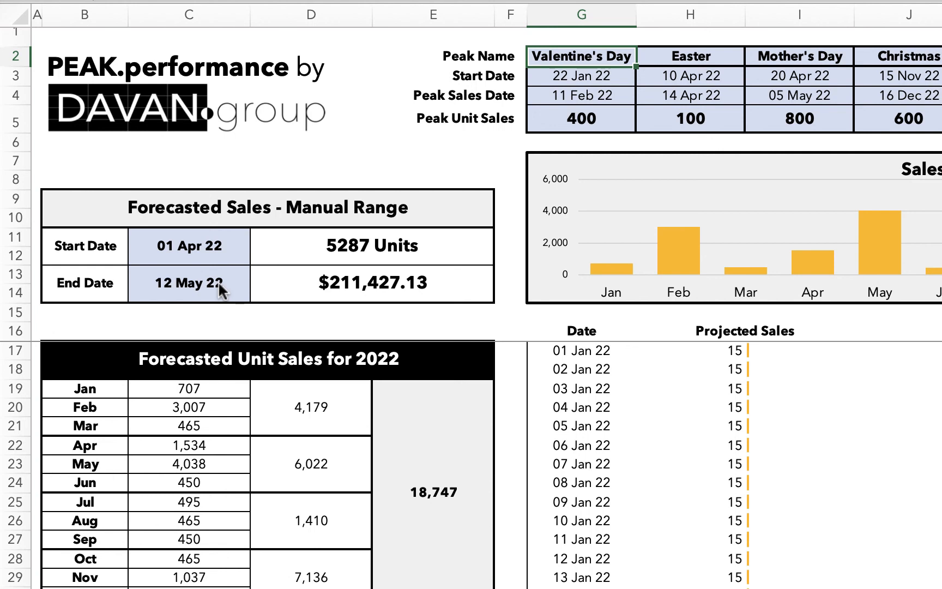